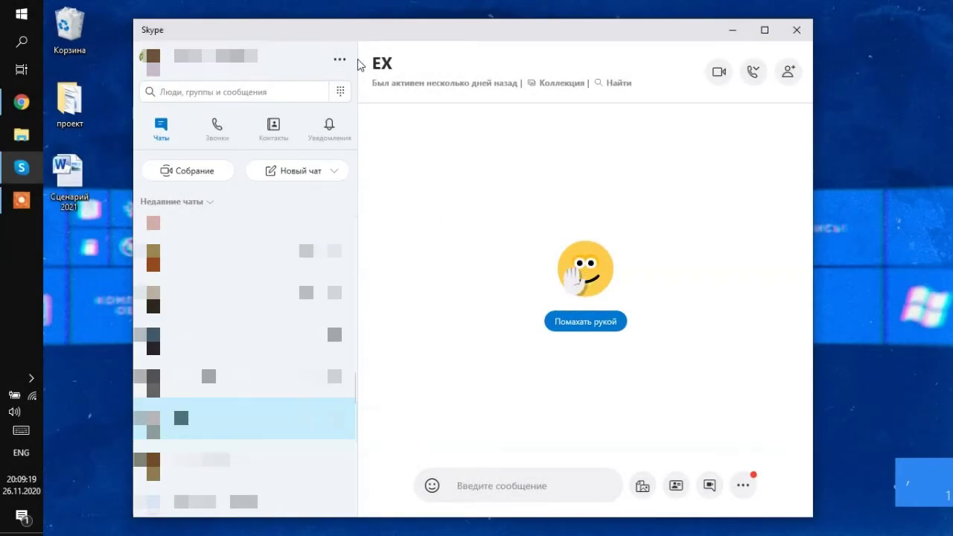
- Open Skype's Звук и видео settings from the ⋯ > Настройки menu
left_click(341, 61)
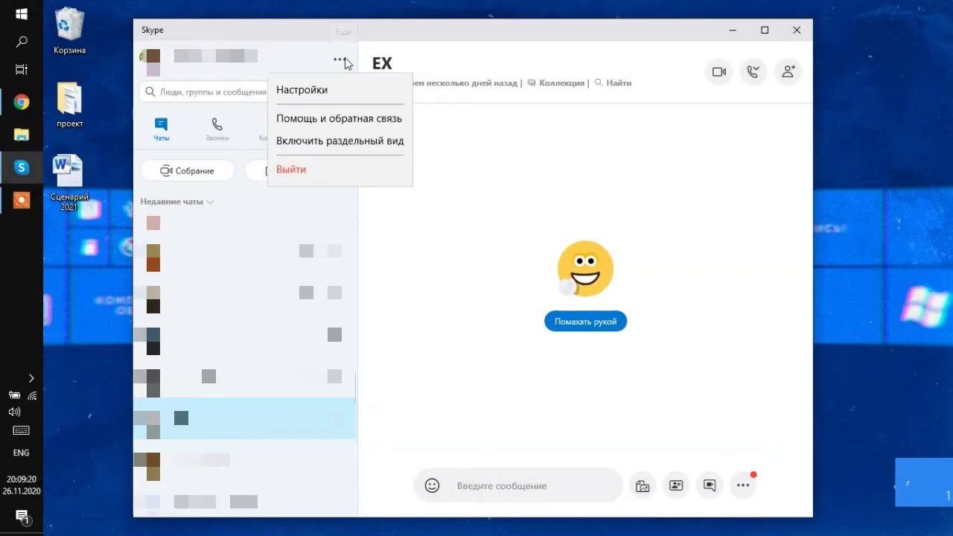
left_click(355, 97)
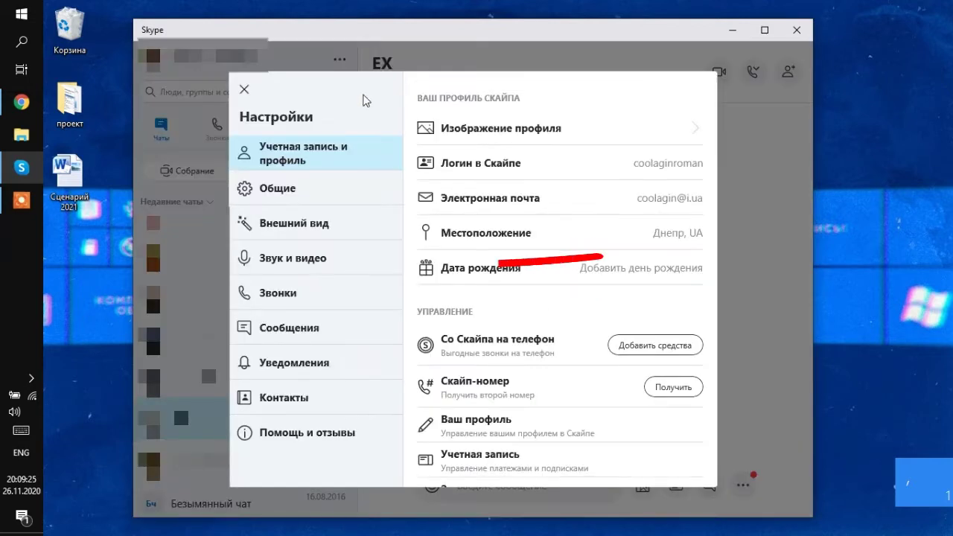
left_click(300, 261)
- Set Skype's microphone to Встроенный микрофон (IDT High Definition Audio CODEC)
scroll(629, 313, "down", 3)
left_click(629, 234)
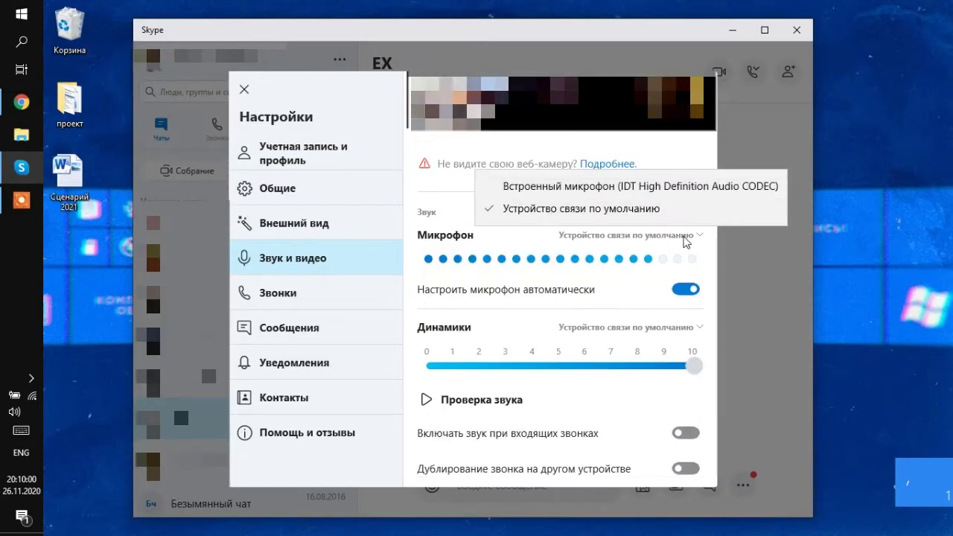
left_click(682, 237)
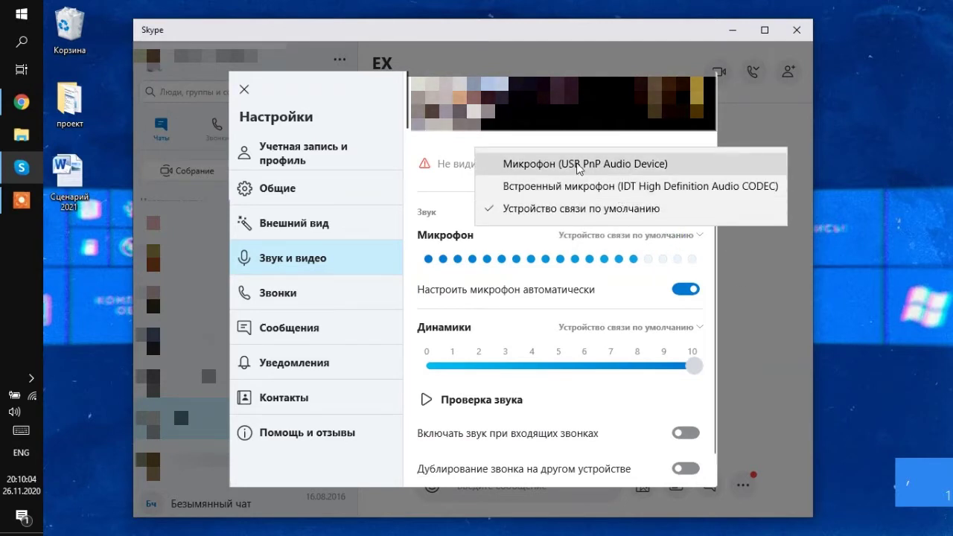
left_click(587, 186)
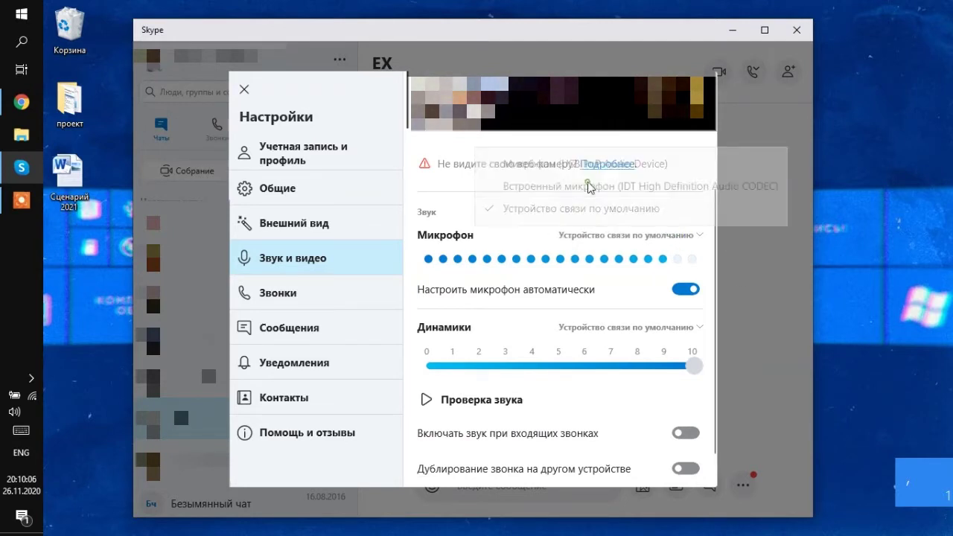
left_click(635, 237)
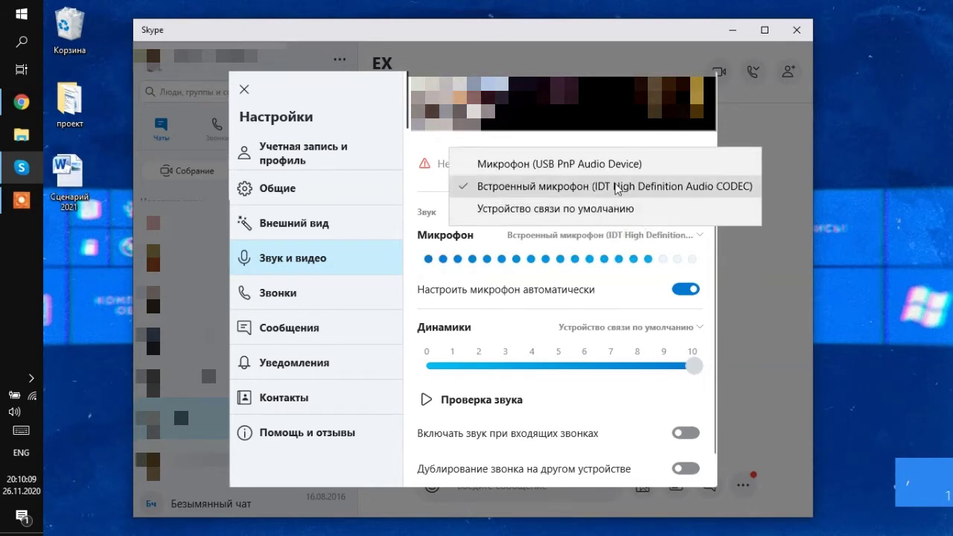
- Try the USB PnP and default communication microphones, finally selecting Микрофон (USB PnP Audio Device)
left_click(617, 166)
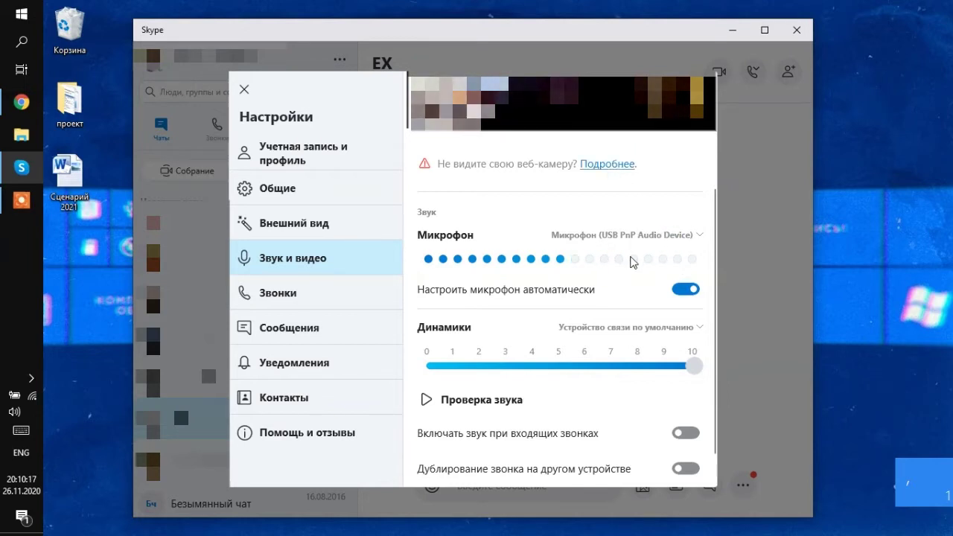
left_click(644, 236)
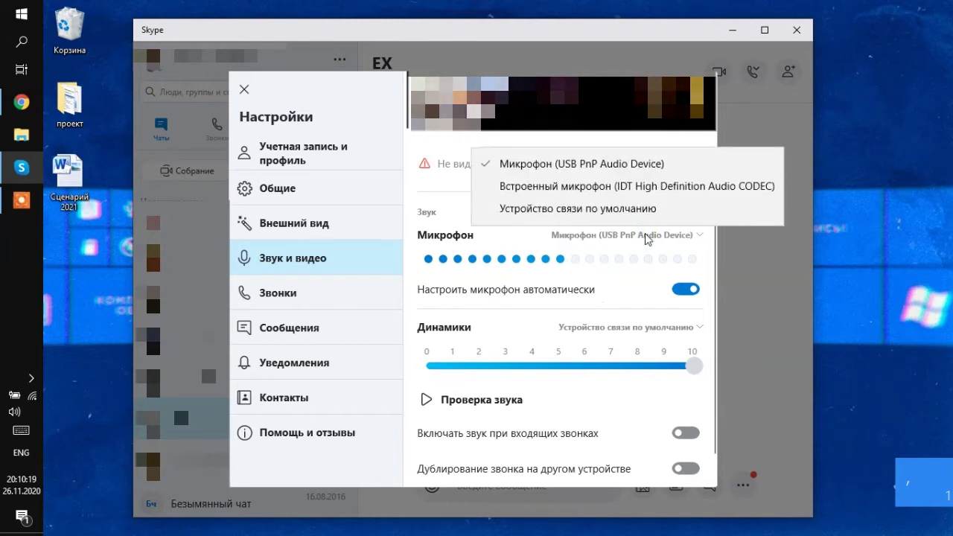
left_click(624, 210)
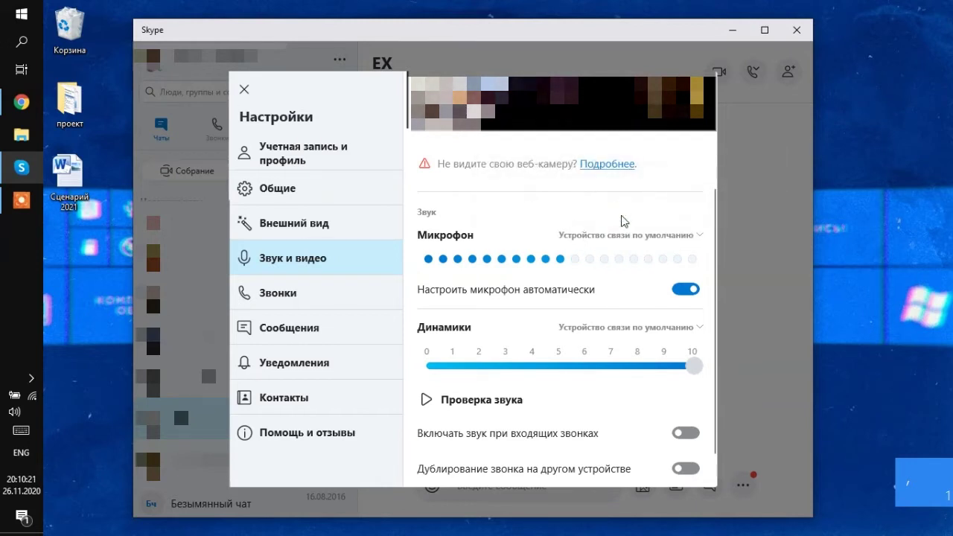
left_click(632, 236)
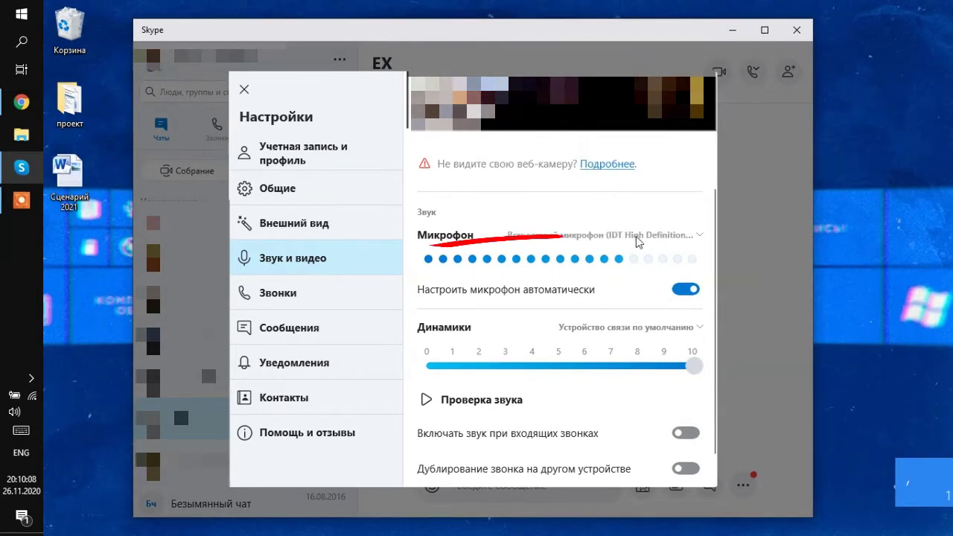
left_click(632, 237)
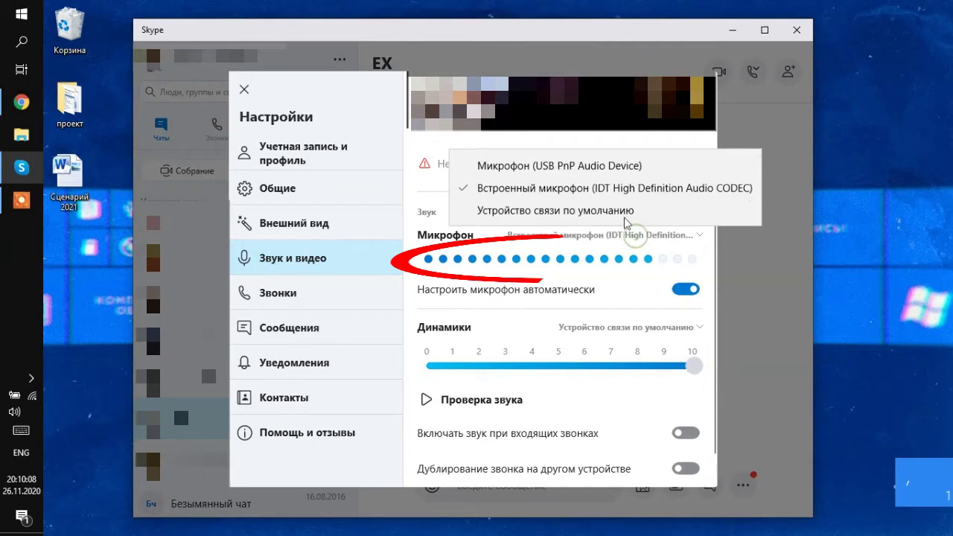
left_click(617, 167)
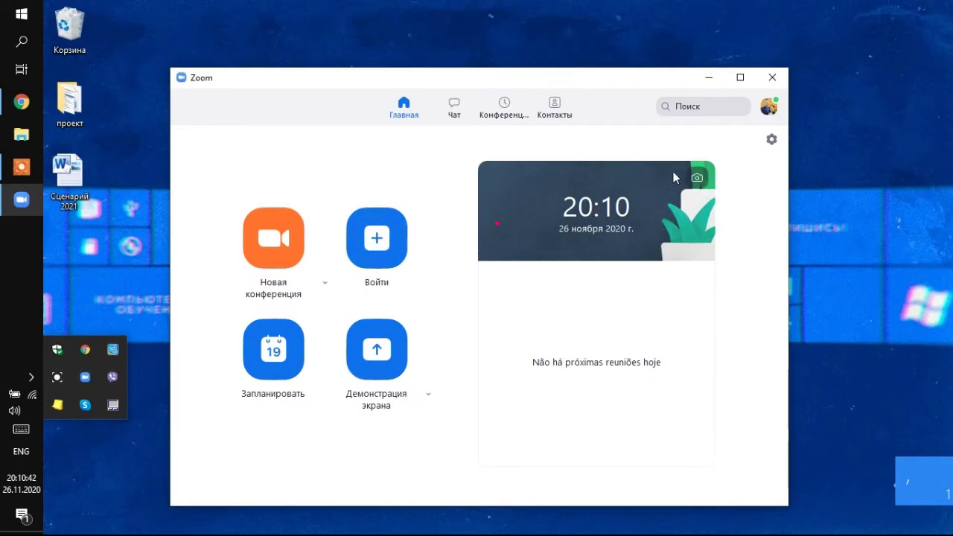
- Open Zoom's Настройки on the Звук (audio) page
left_click(771, 140)
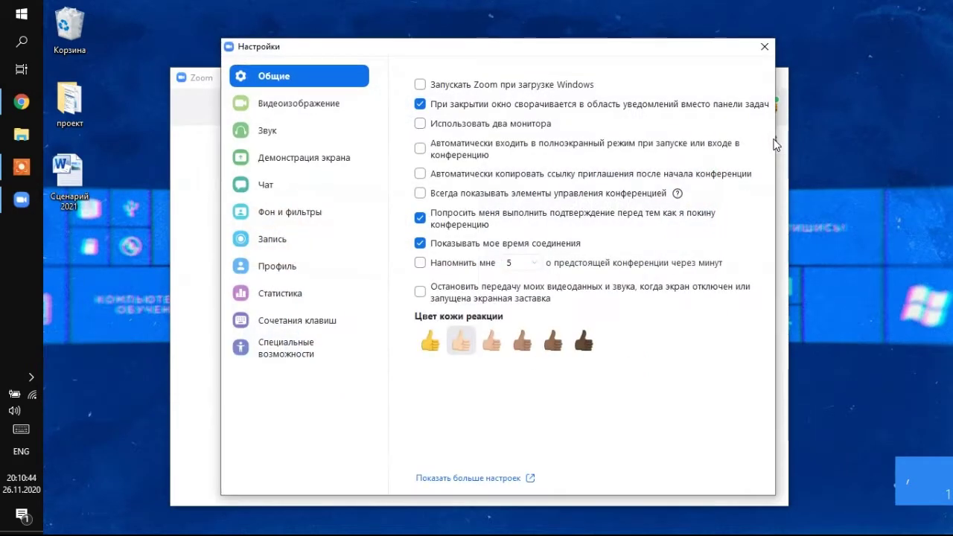
left_click(286, 137)
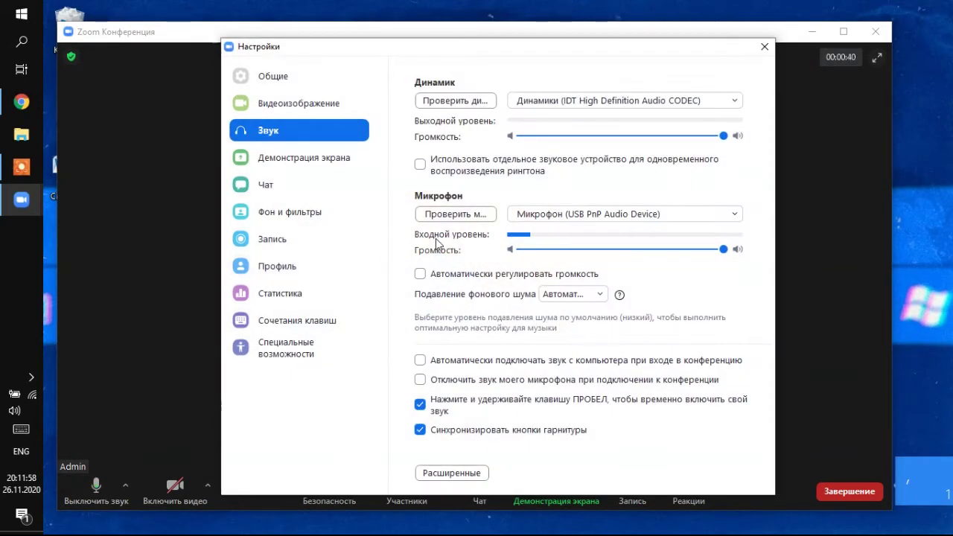
- Keep Zoom's microphone set to Микрофон (USB PnP Audio Device)
left_click(632, 218)
left_click(659, 221)
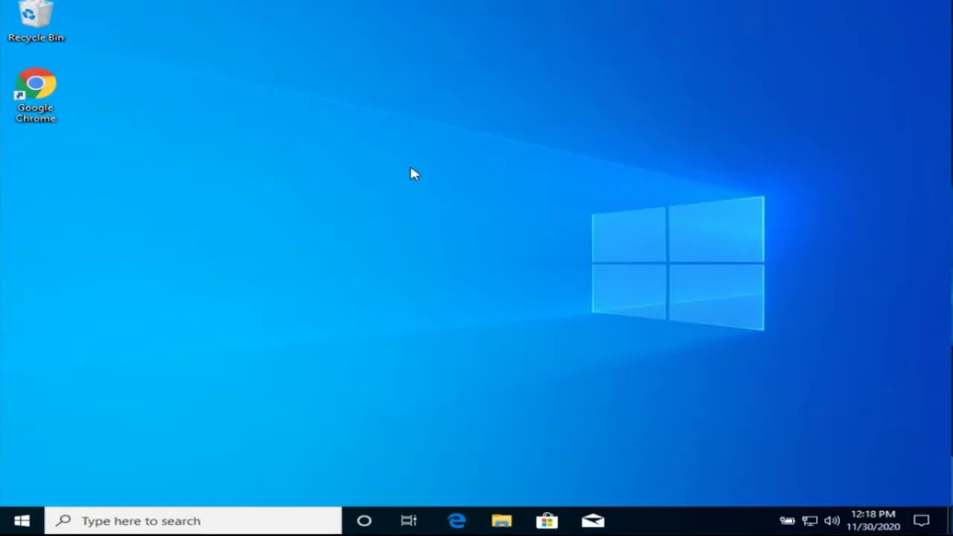
- Launch Settings from Start and go to Privacy > App permissions > Microphone
left_click(36, 514)
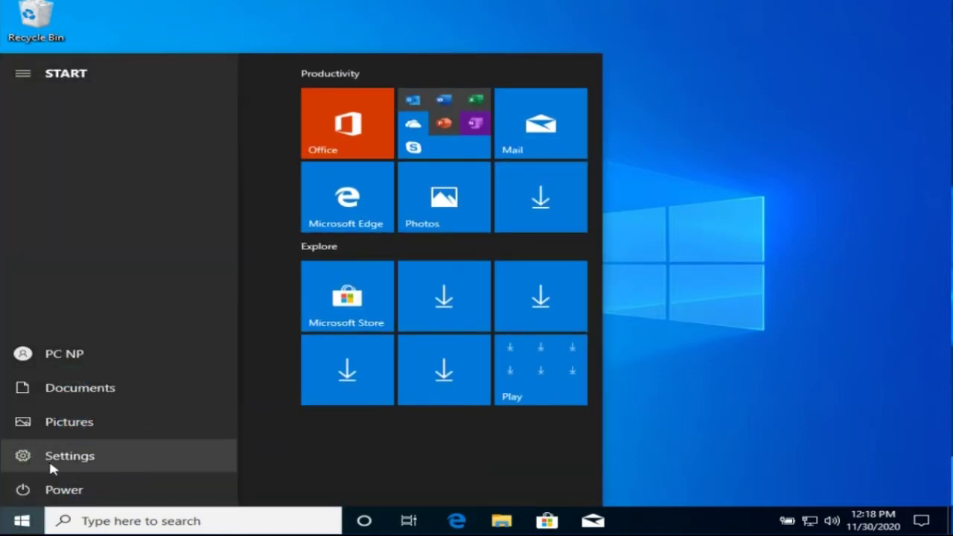
left_click(51, 461)
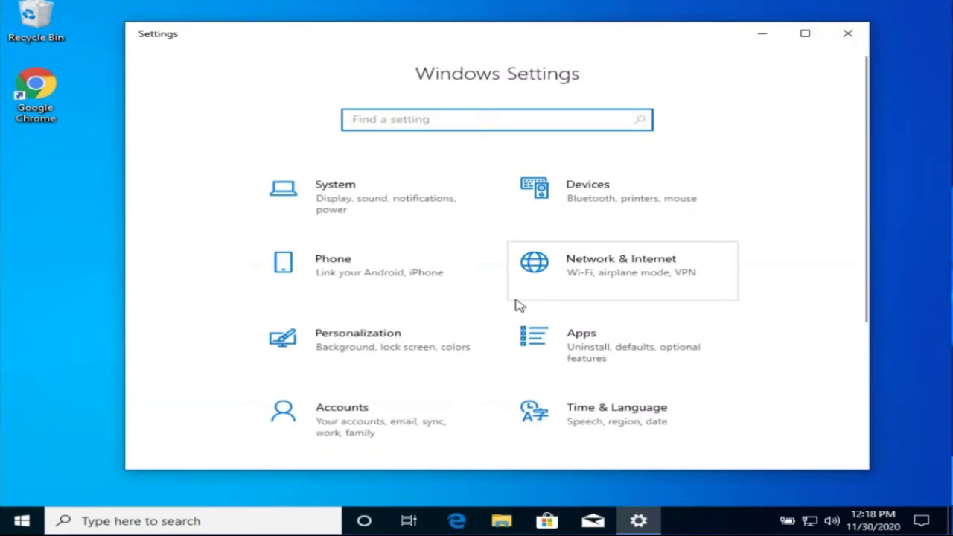
scroll(519, 305, "down", 3)
left_click(623, 356)
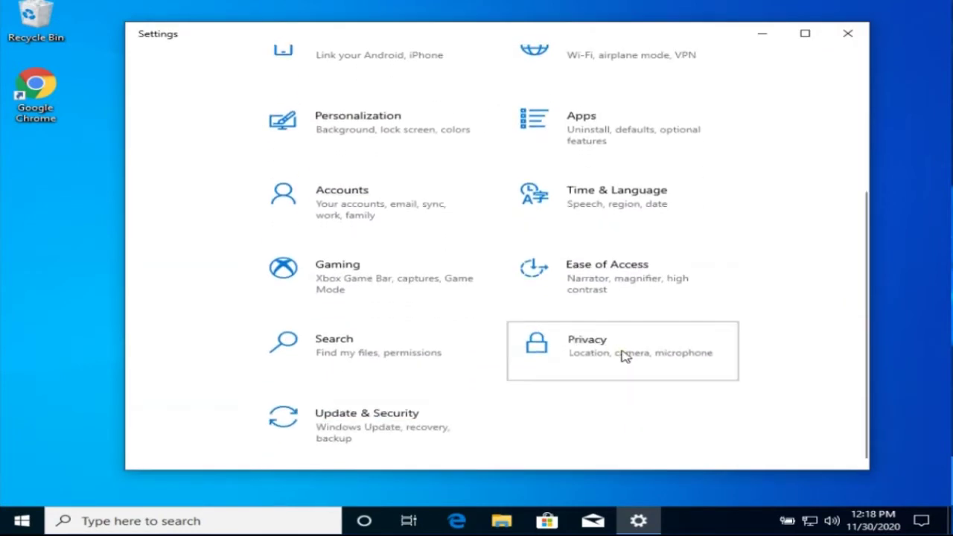
scroll(214, 313, "down", 3)
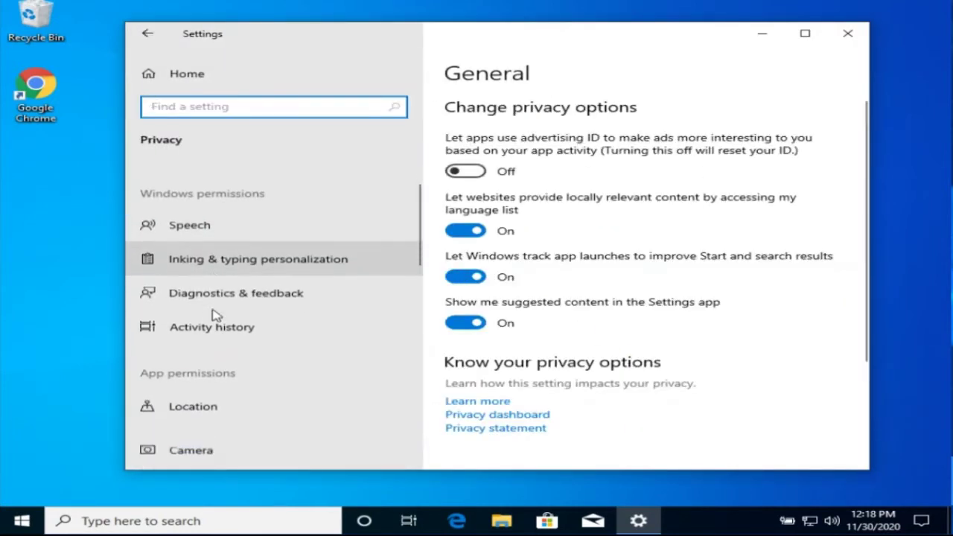
left_click(209, 372)
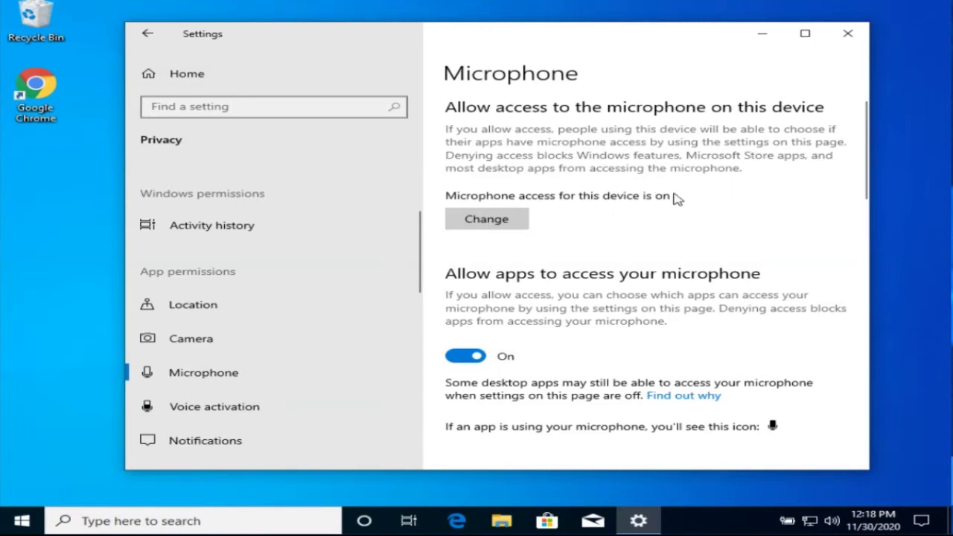
- Keep microphone access for this device turned on and scroll to the app list
left_click(506, 221)
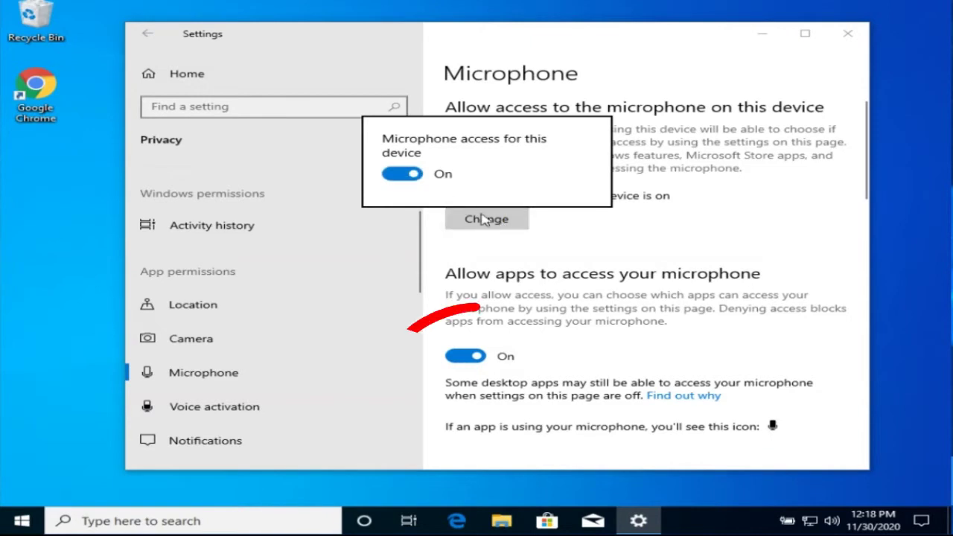
left_click(572, 240)
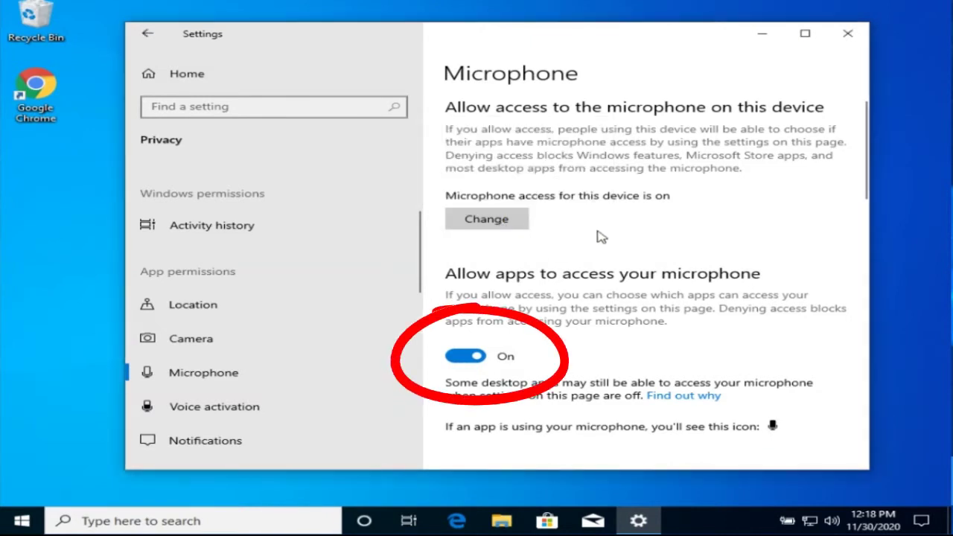
scroll(601, 237, "down", 3)
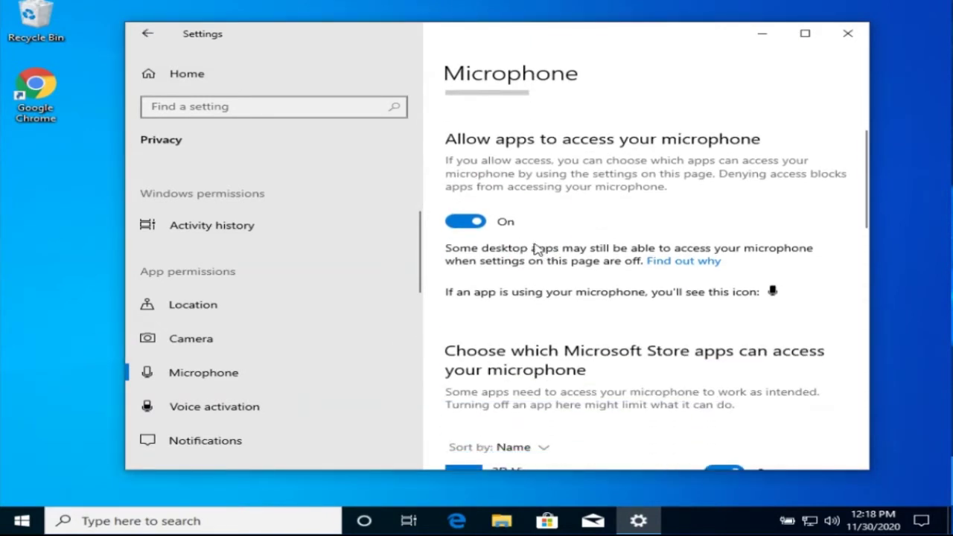
scroll(536, 248, "down", 5)
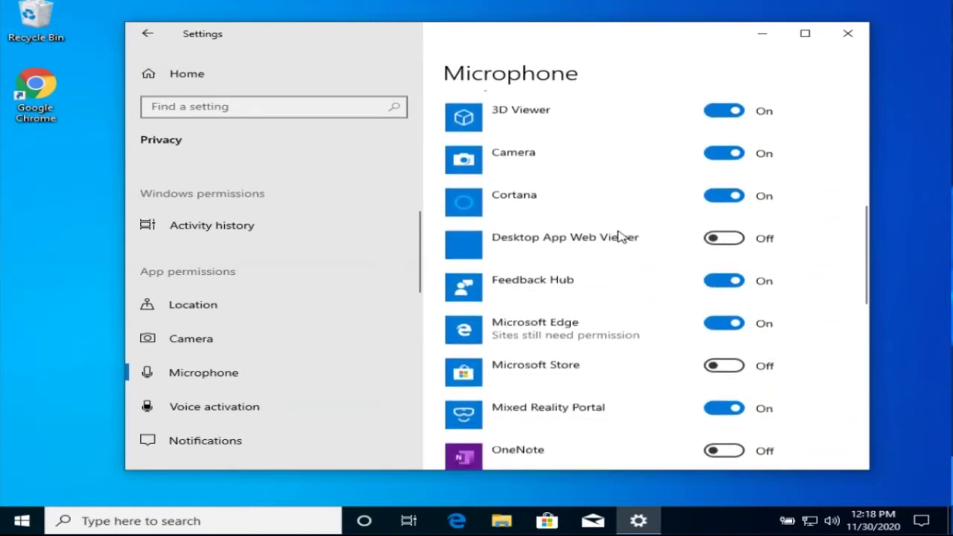
scroll(618, 237, "down", 1)
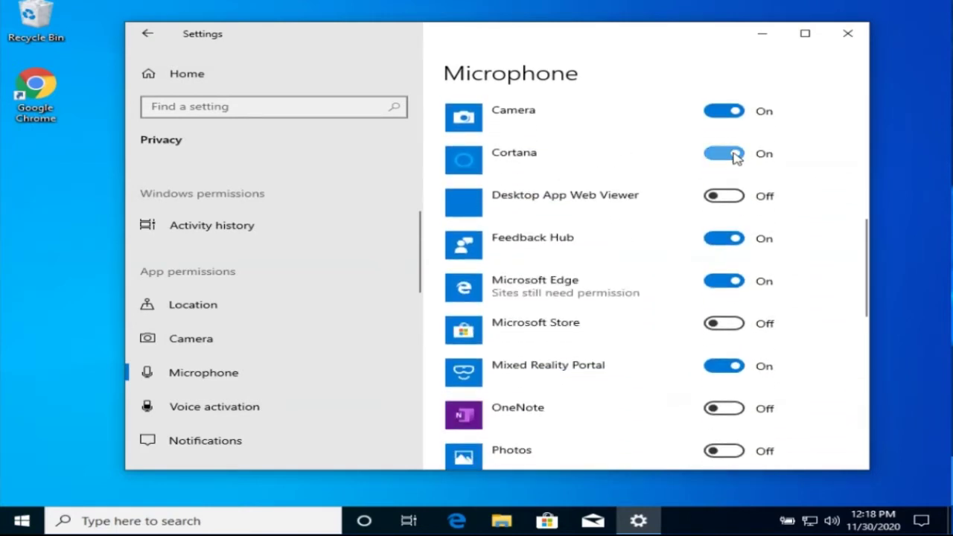
scroll(666, 278, "down", 5)
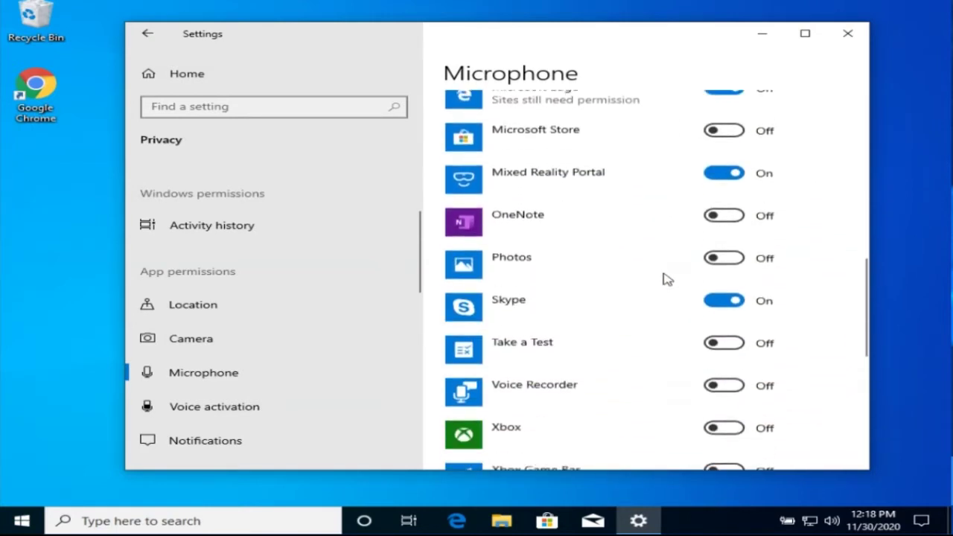
- Toggle Skype's microphone access off and back on
left_click(735, 295)
left_click(733, 295)
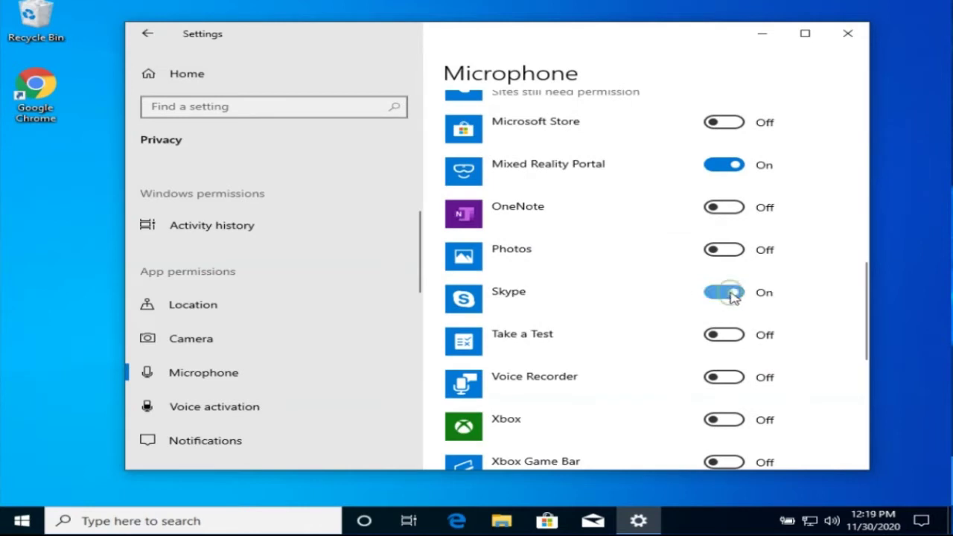
scroll(659, 312, "down", 3)
scroll(660, 312, "up", 3)
scroll(662, 314, "down", 10)
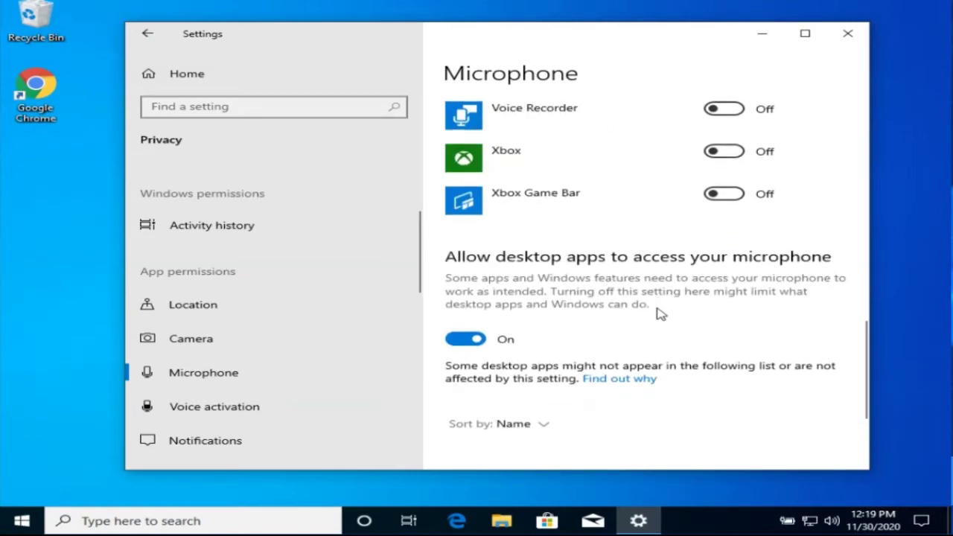
scroll(658, 312, "up", 15)
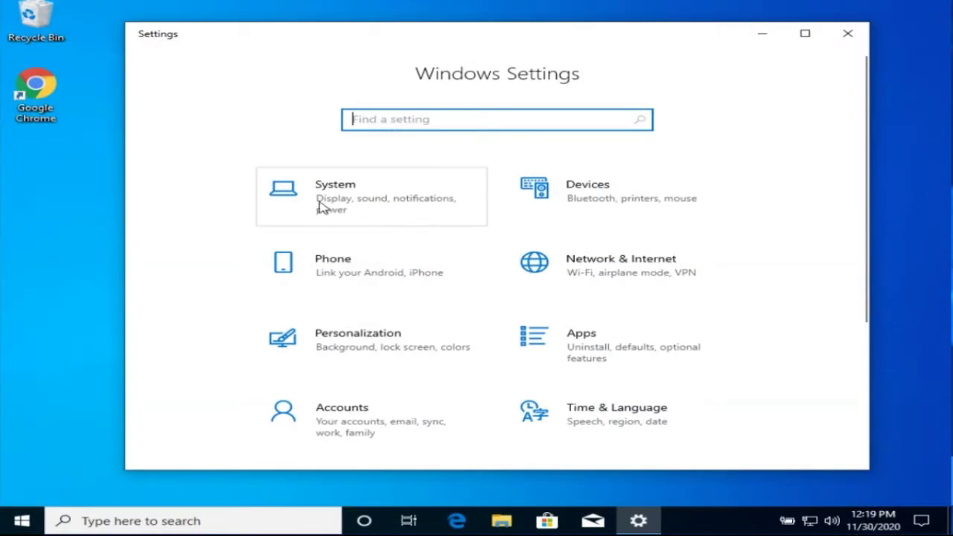
- Go to System > Sound and scroll to the Input section
left_click(320, 205)
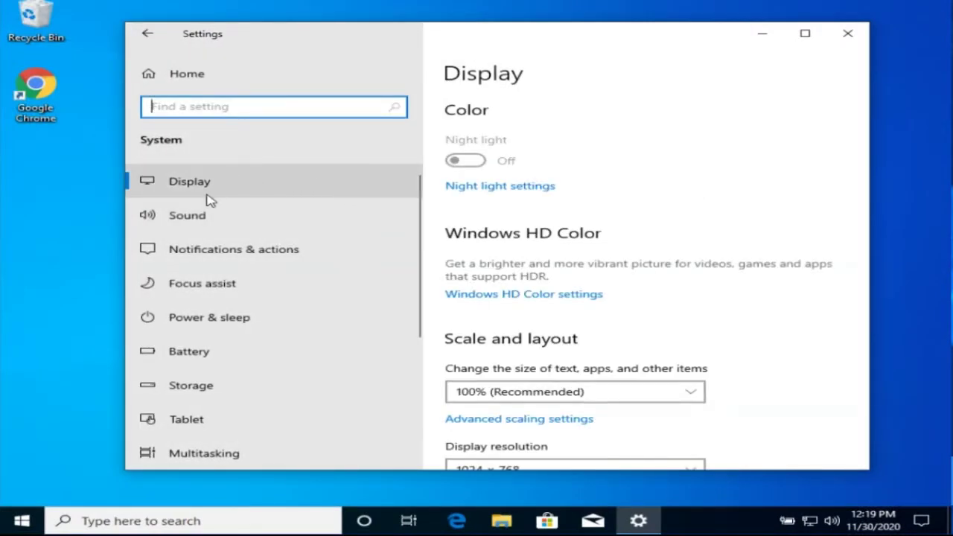
left_click(191, 218)
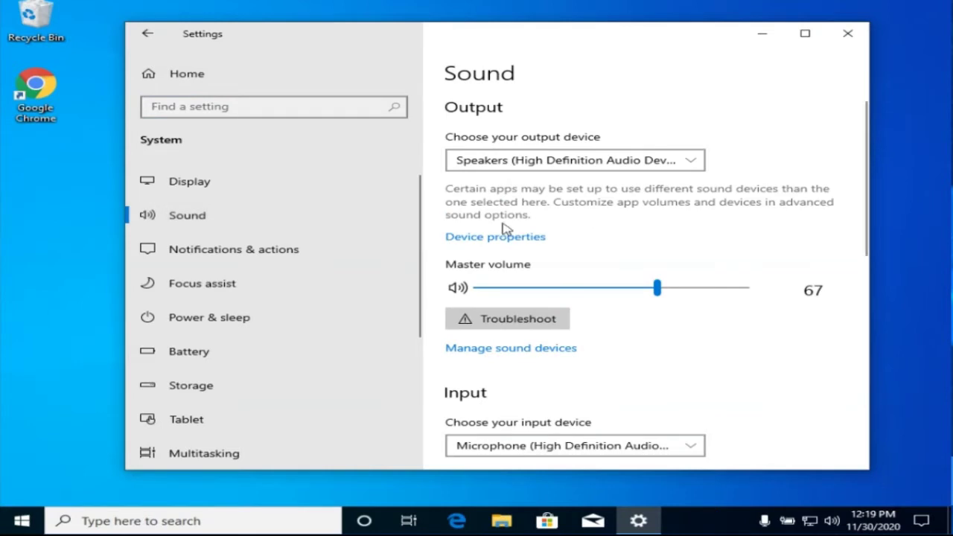
scroll(653, 238, "down", 2)
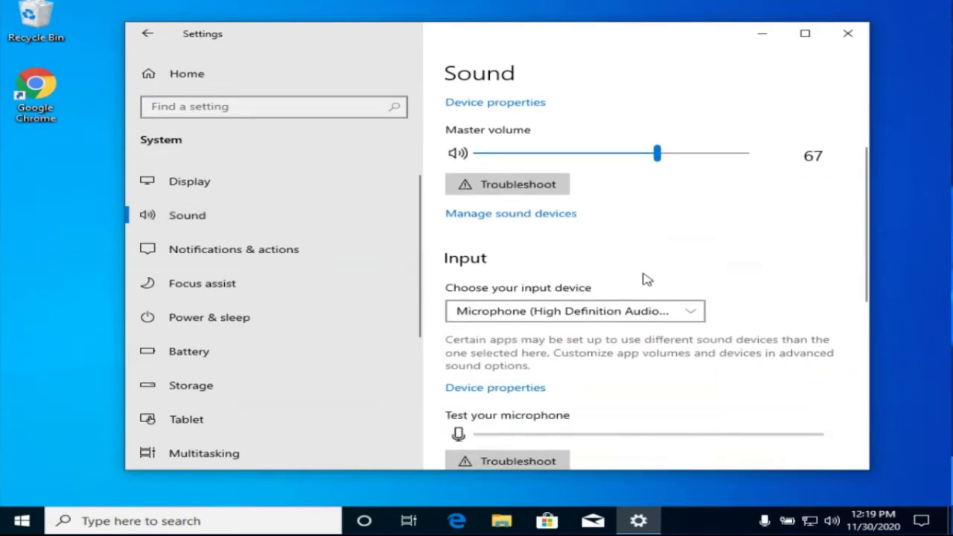
scroll(646, 279, "down", 2)
- Choose Microphone (High Definition Audio Device) as input and run Troubleshoot
left_click(579, 251)
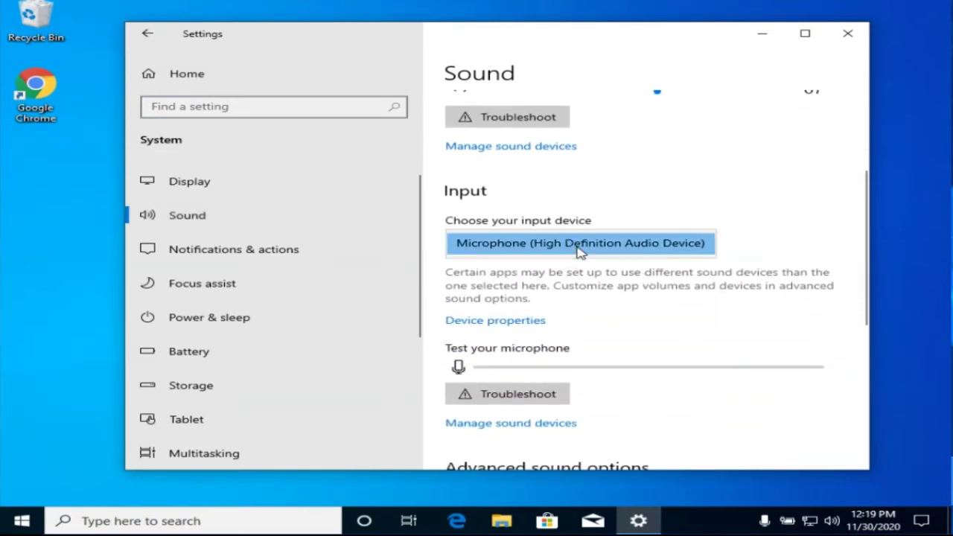
left_click(600, 246)
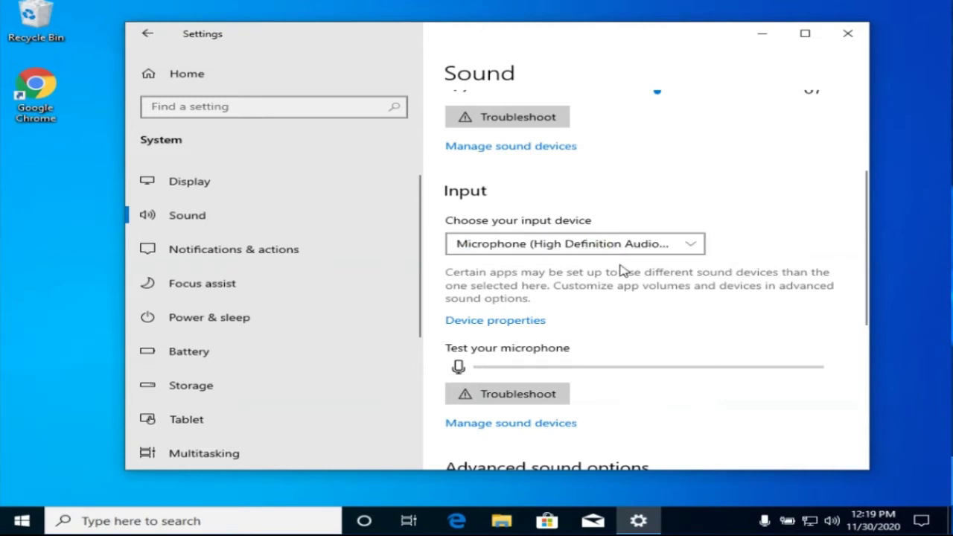
scroll(616, 268, "down", 4)
left_click(525, 258)
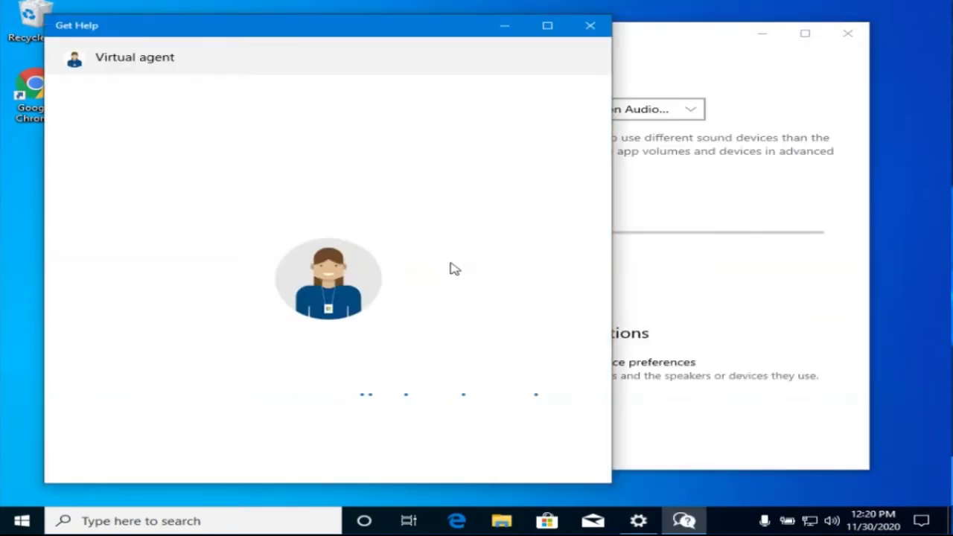
- Let the Get Help agent scan for audio problems and open its product list
left_click(585, 49)
left_click(376, 300)
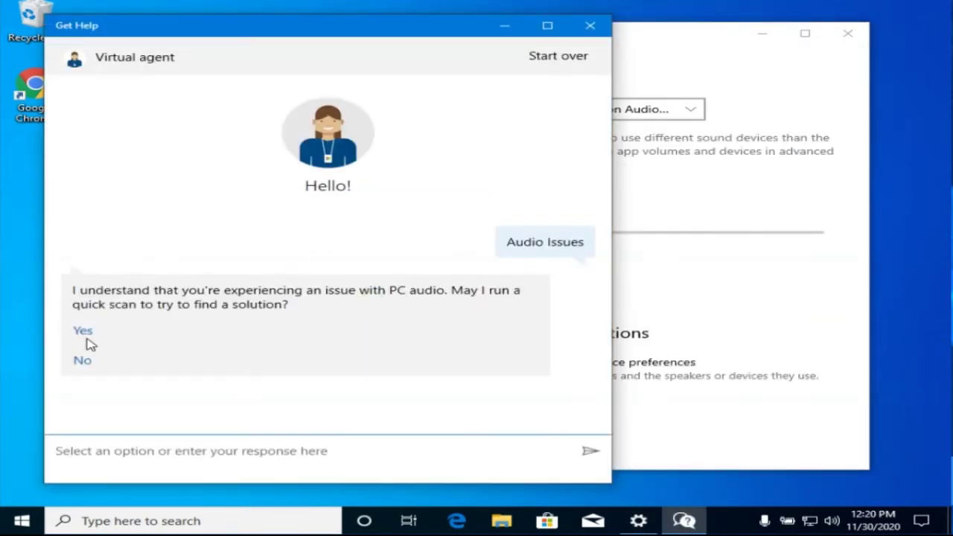
left_click(84, 334)
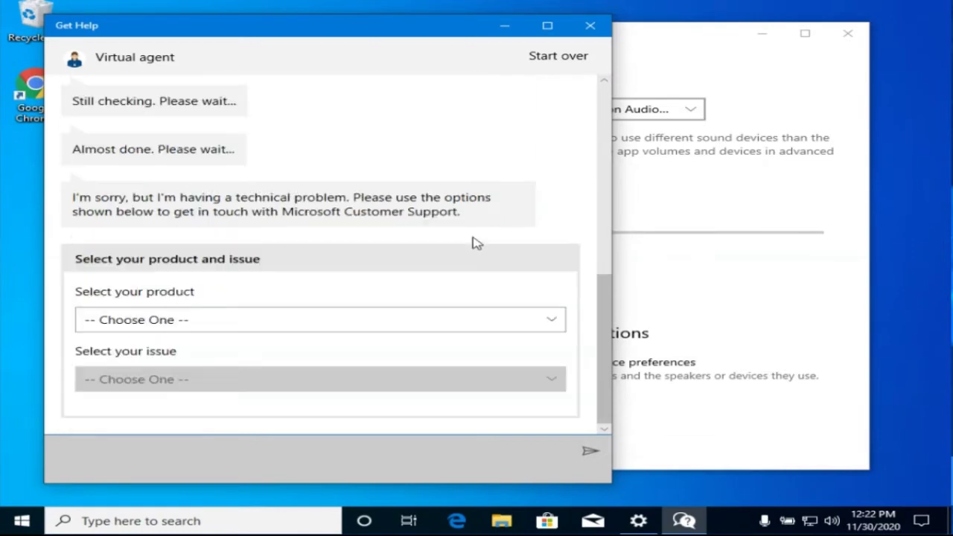
left_click(298, 319)
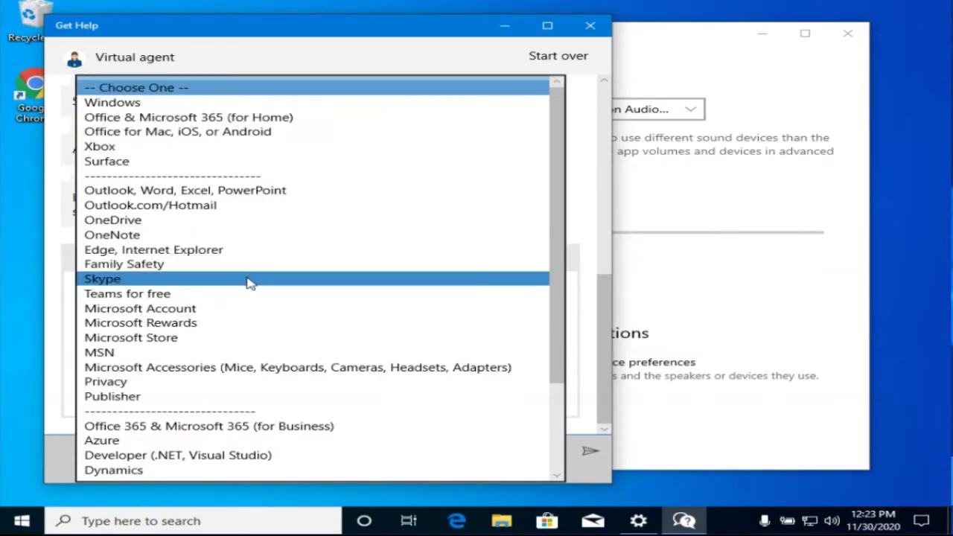
- Open Sound Control Panel from Related Settings on the Sound page
scroll(209, 419, "down", 3)
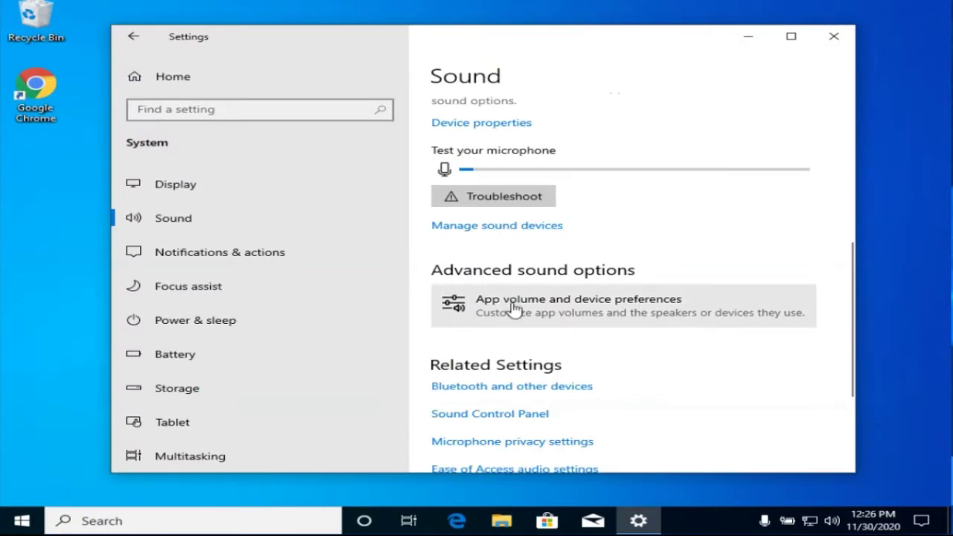
scroll(514, 309, "down", 3)
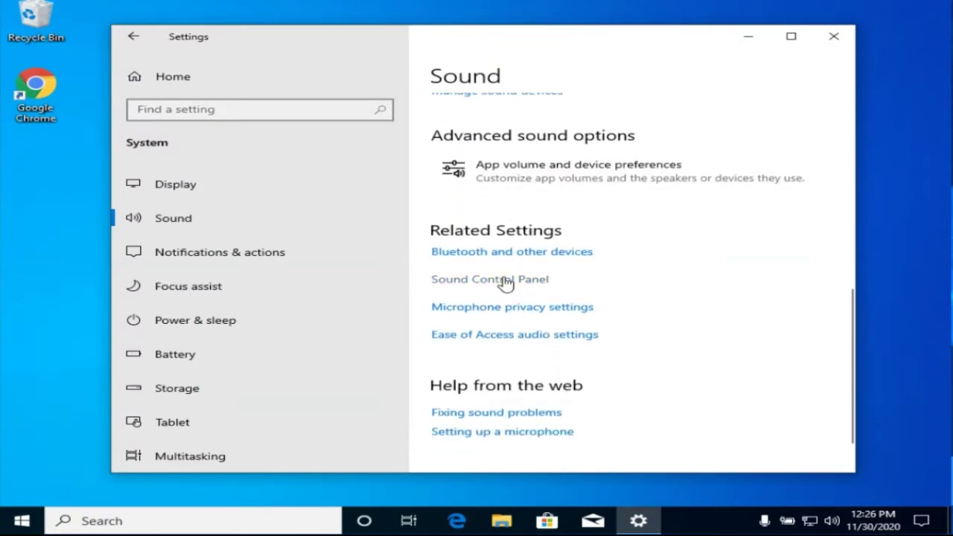
left_click(506, 283)
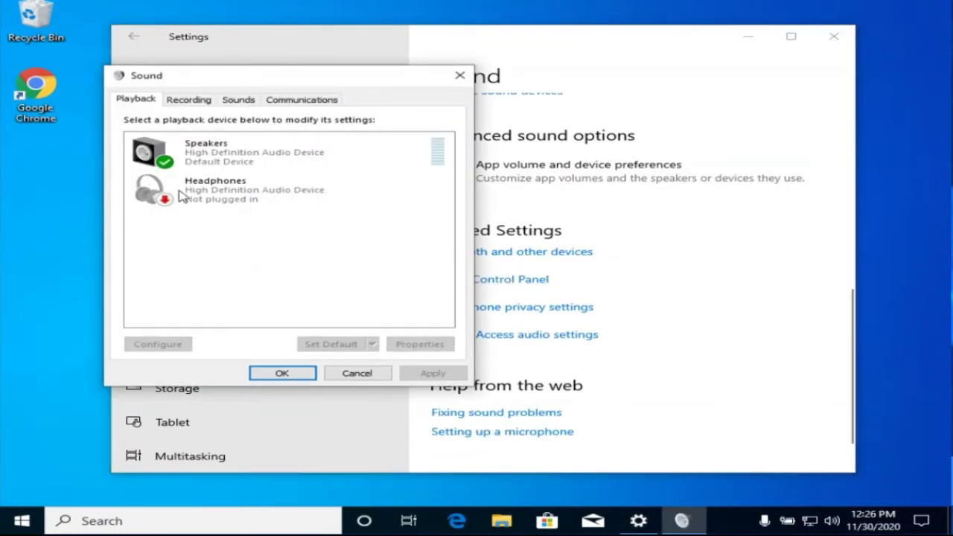
- Open Properties for the Microphone on the Recording tab
left_click(189, 100)
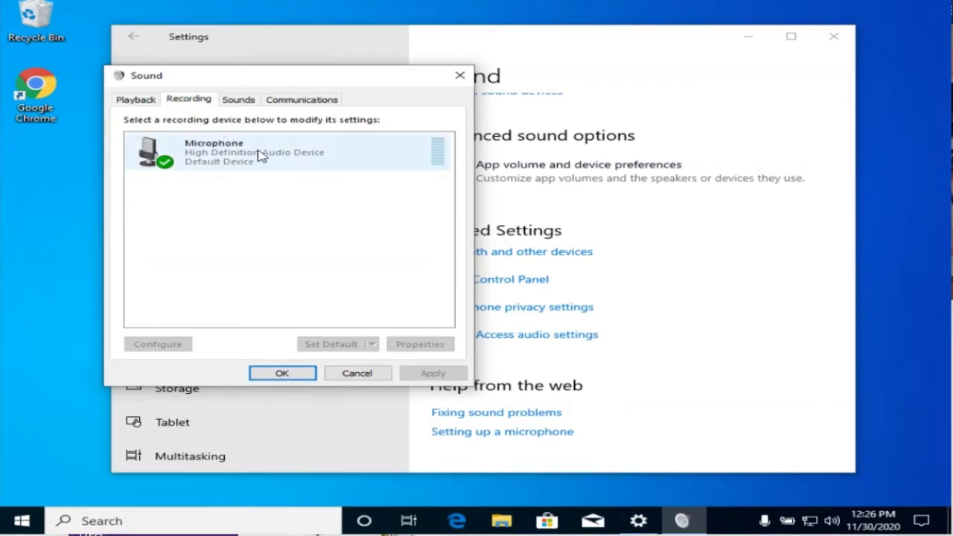
right_click(215, 149)
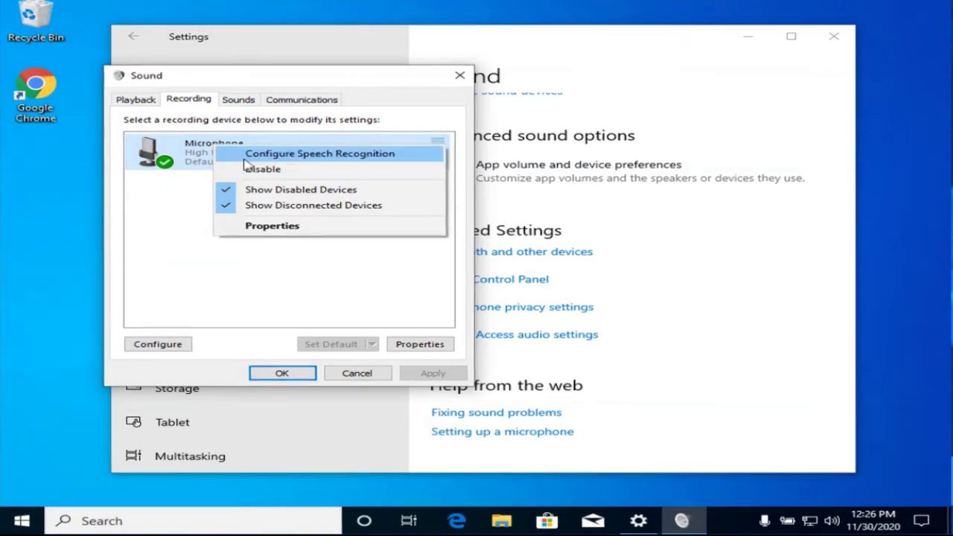
left_click(273, 227)
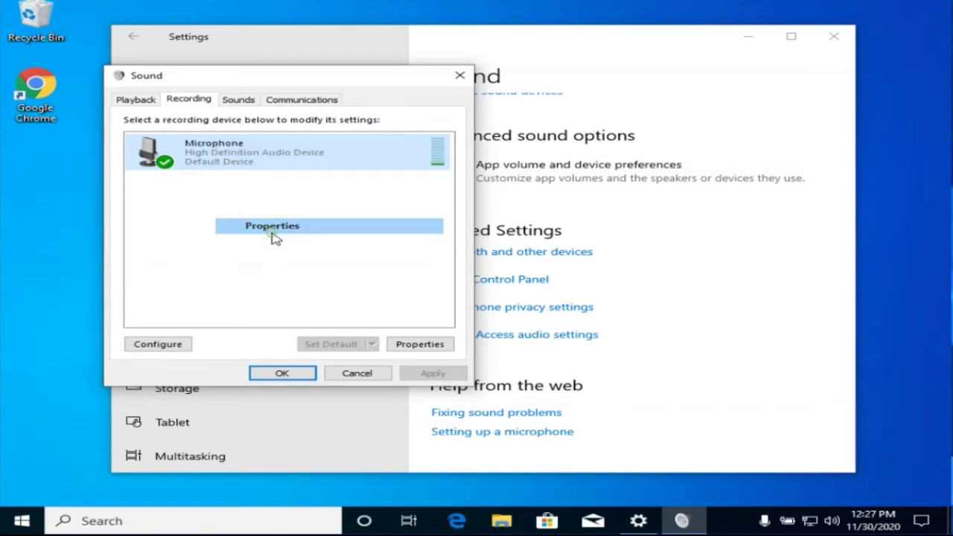
- Uncheck 'Allow applications to take exclusive control of this device' on the Advanced tab
left_click(291, 154)
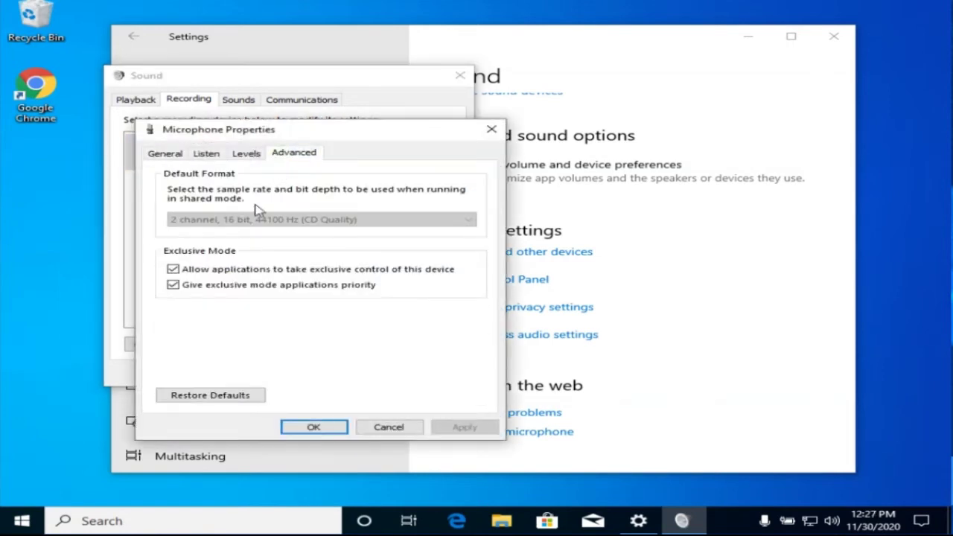
left_click(175, 270)
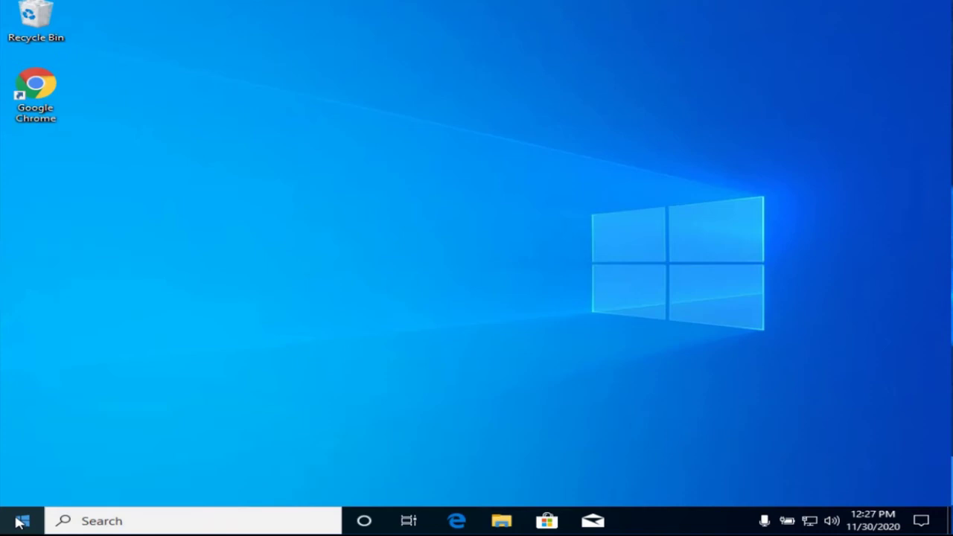
- Open Device Manager and select High Definition Audio Device under Sound, video and game controllers
right_click(24, 521)
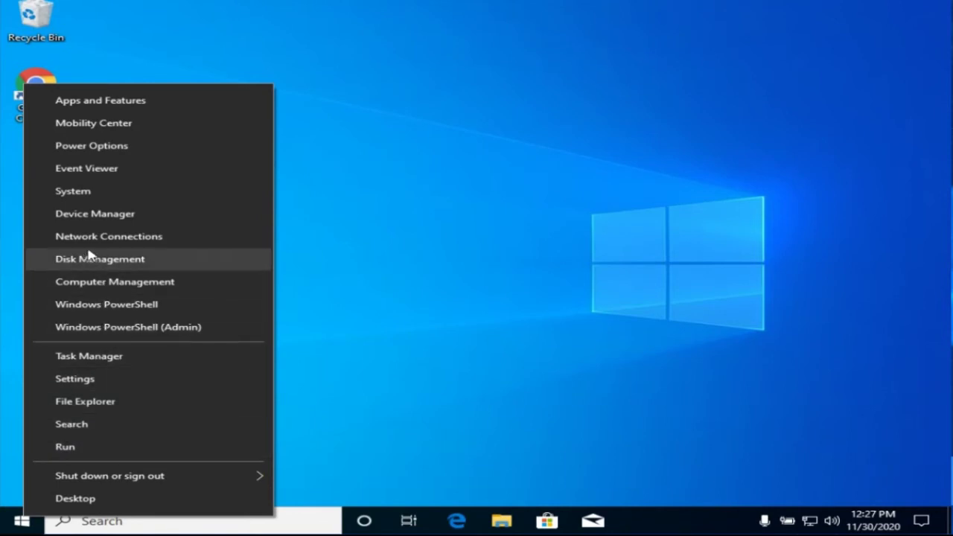
left_click(97, 216)
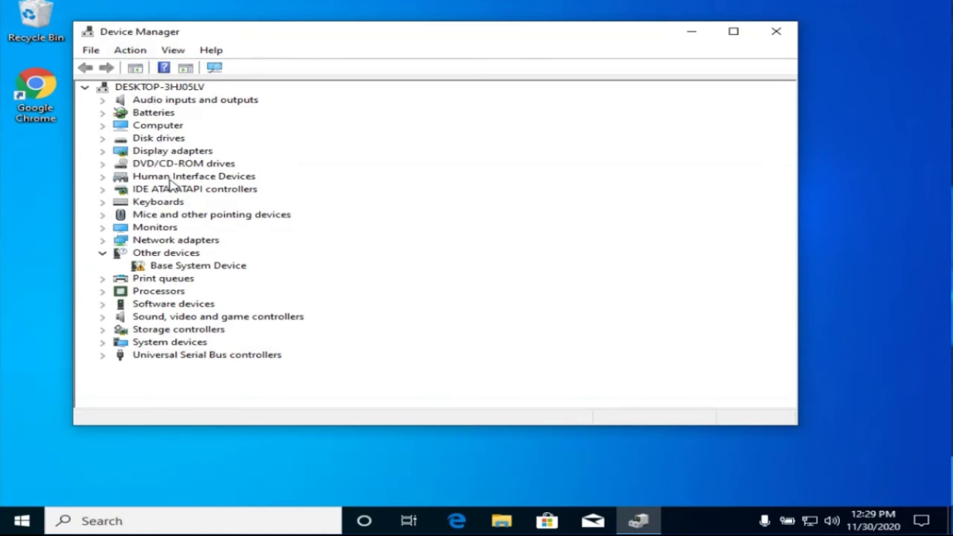
double_click(160, 318)
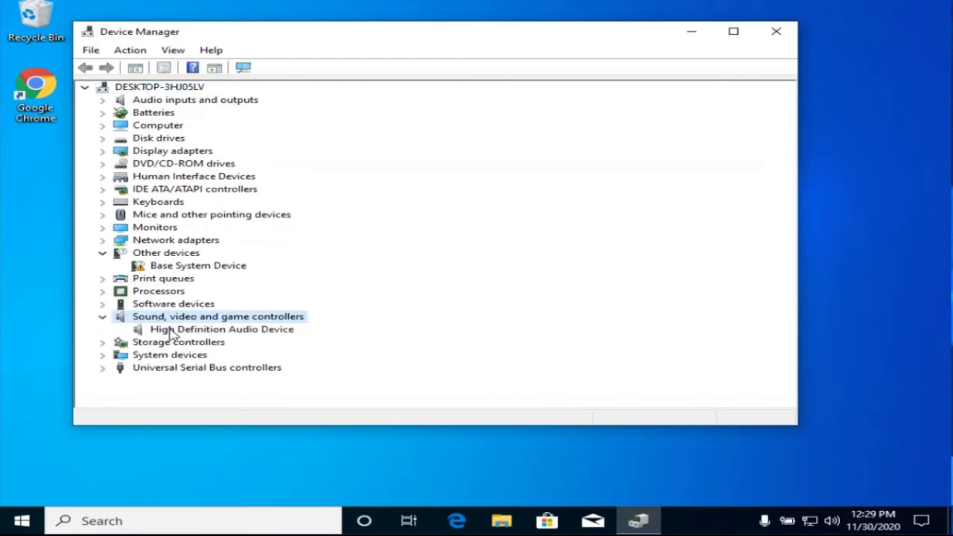
left_click(172, 330)
- Uninstall the High Definition Audio Device without restarting, then close Device Manager
right_click(159, 331)
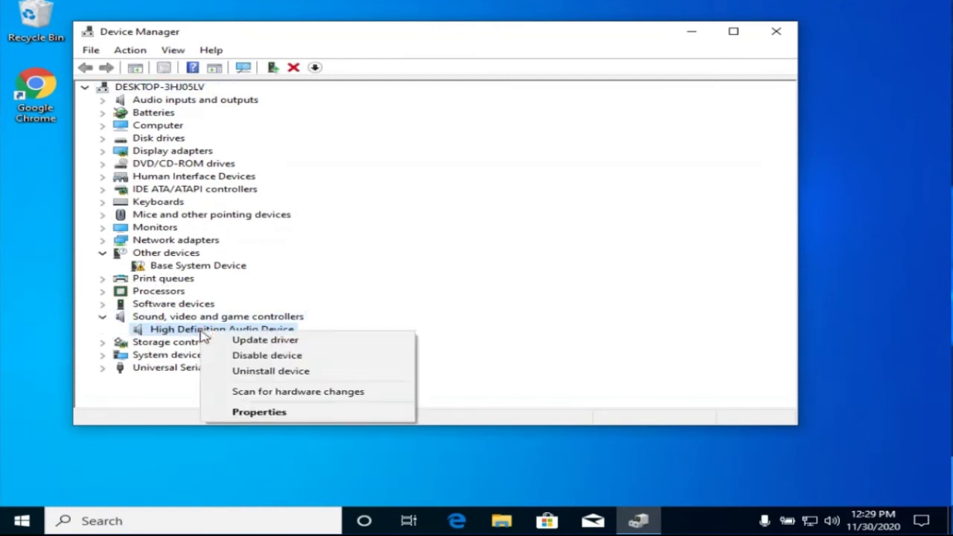
left_click(287, 361)
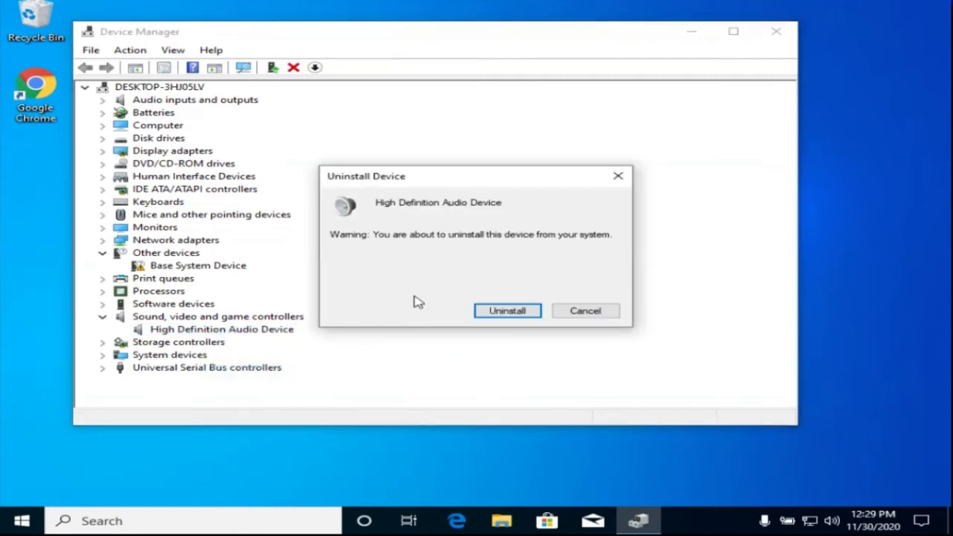
left_click(514, 311)
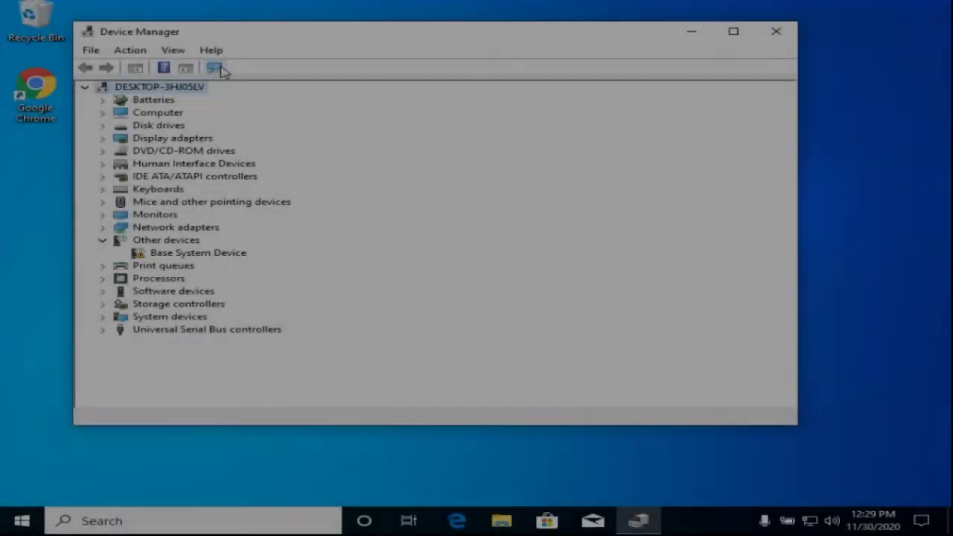
left_click(215, 68)
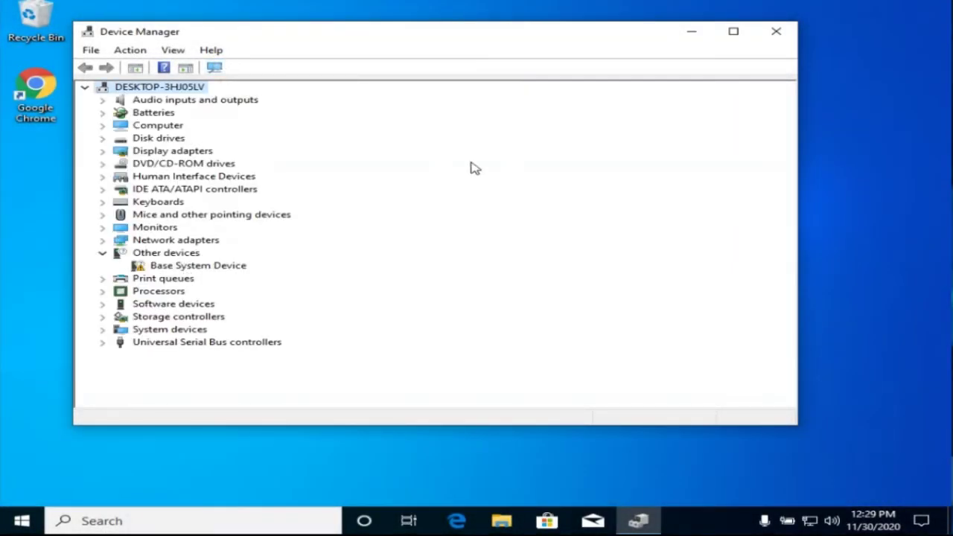
left_click(766, 30)
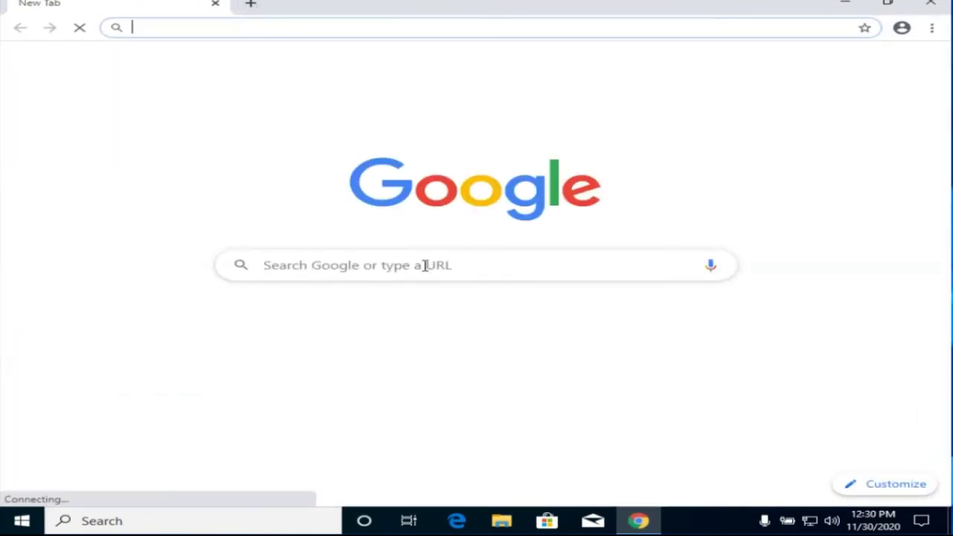
- Google 'toshiba satellite c50 drivers' and scroll the results to the Dynabook support link
left_click(424, 265)
type("to")
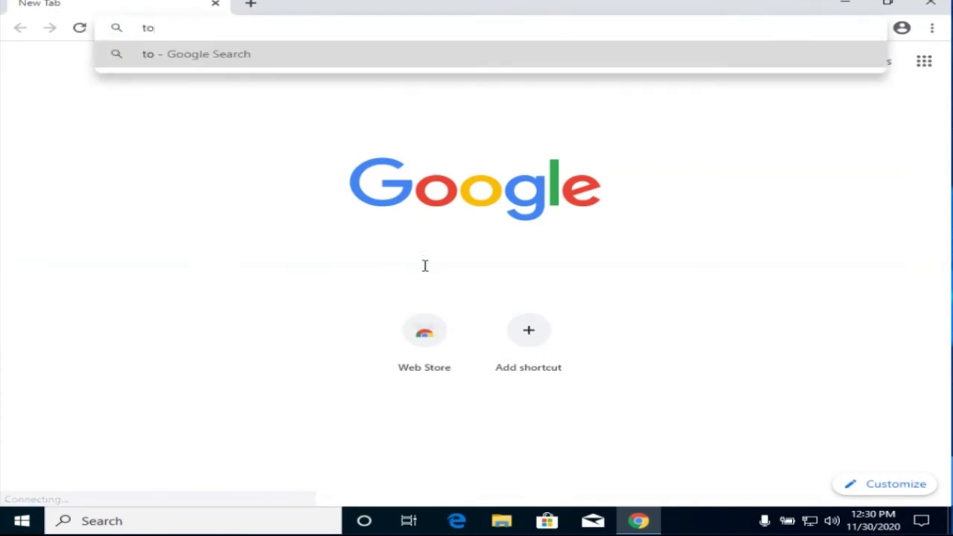
type("shiba")
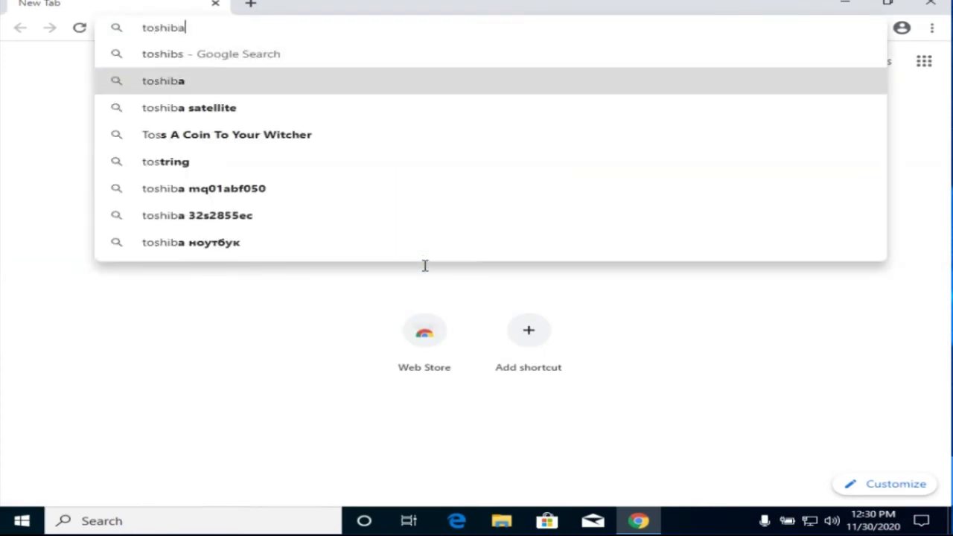
type(" satellite c50 dr")
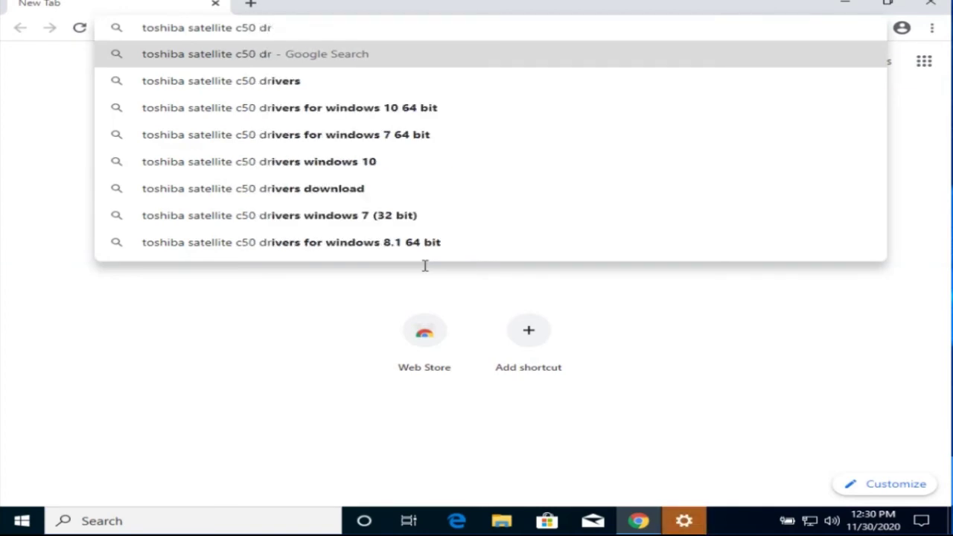
key("Down")
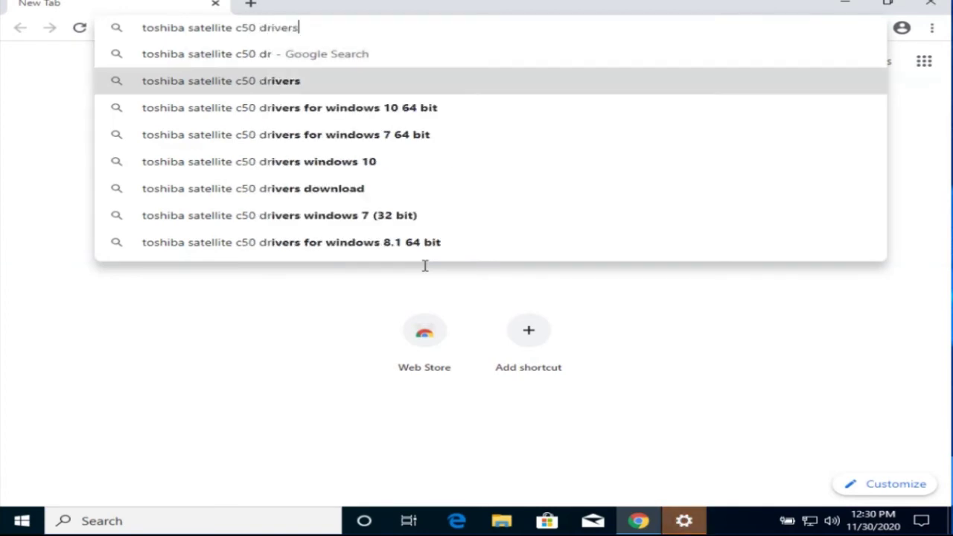
key("Return")
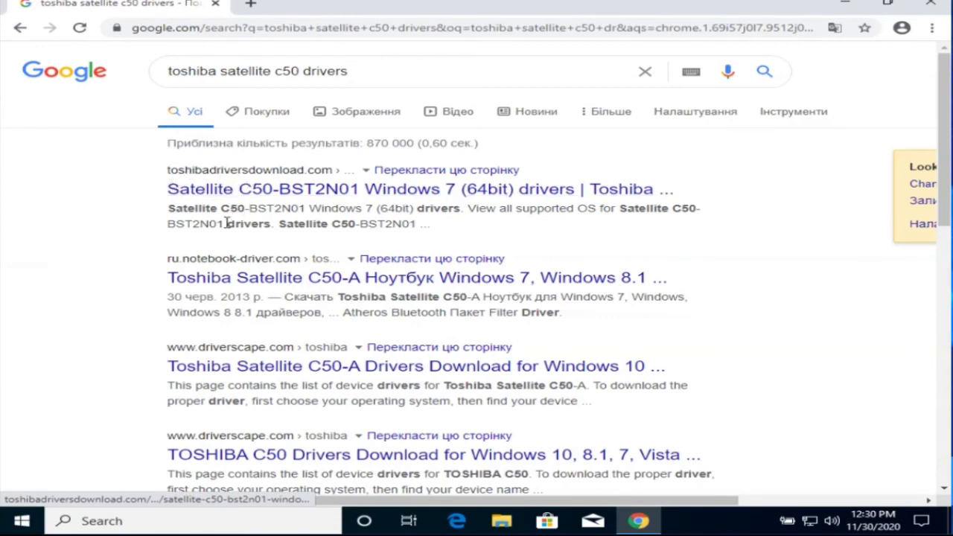
scroll(239, 338, "down", 1)
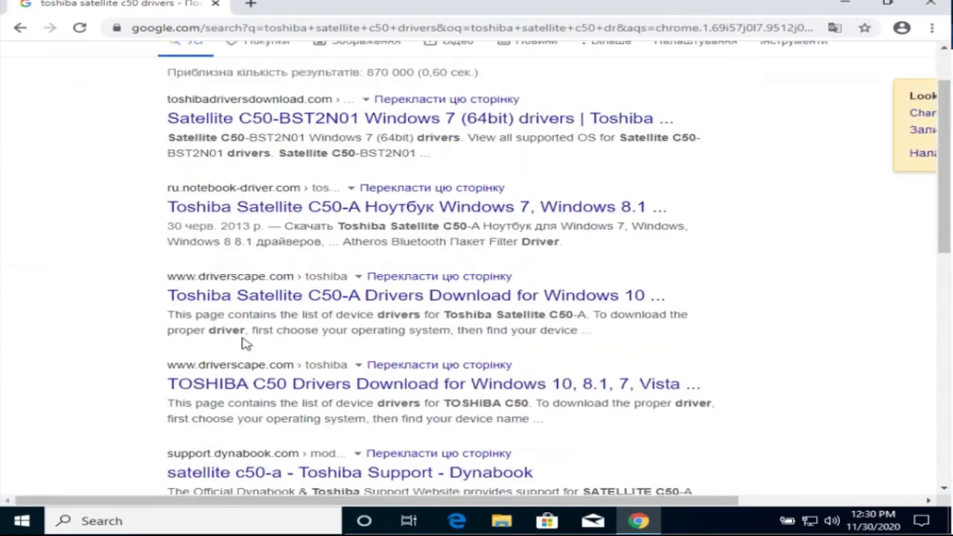
scroll(246, 342, "down", 4)
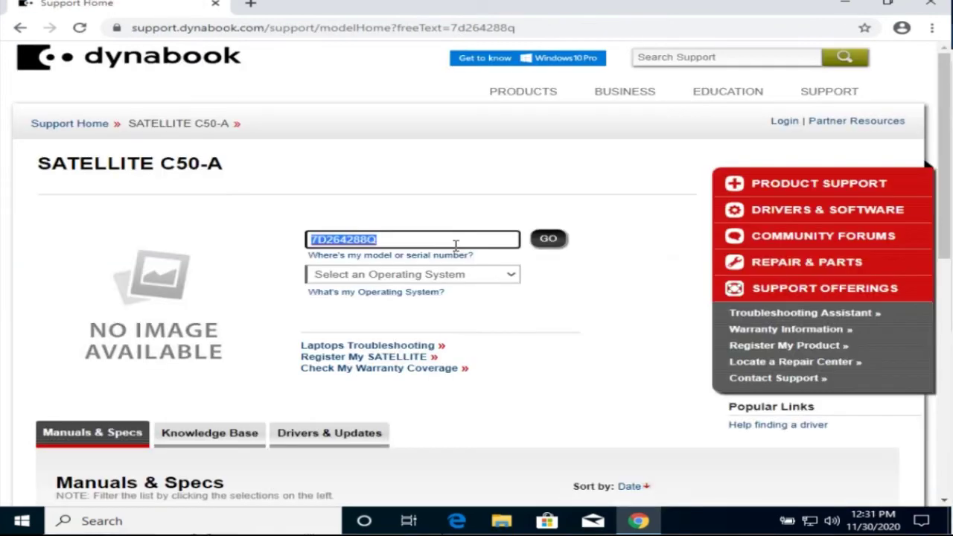
- Enter c50 as the model and load the Satellite C50 (PSCFNA-005005) support page
type("PC")
type("C")
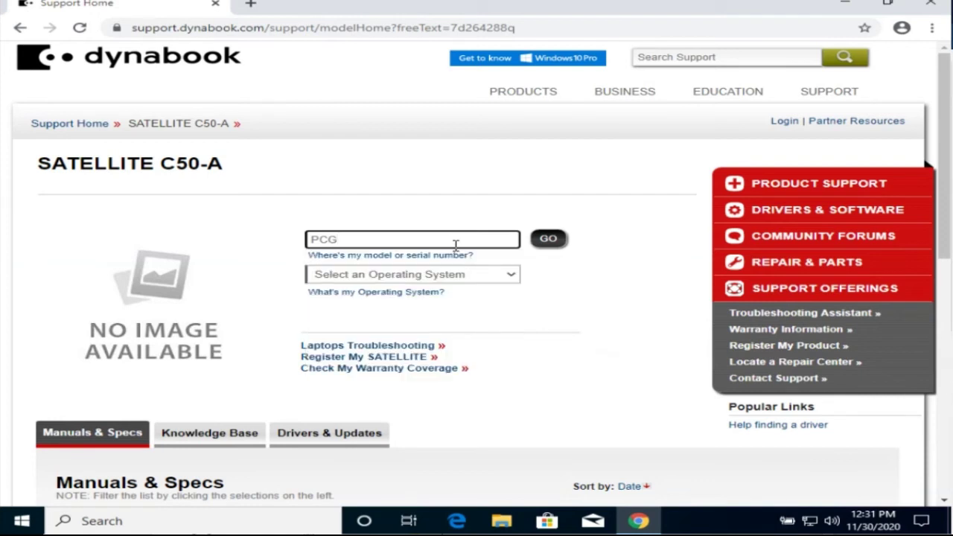
type("C")
key("BackSpace")
key("BackSpace")
key("ctrl+a")
type("c50")
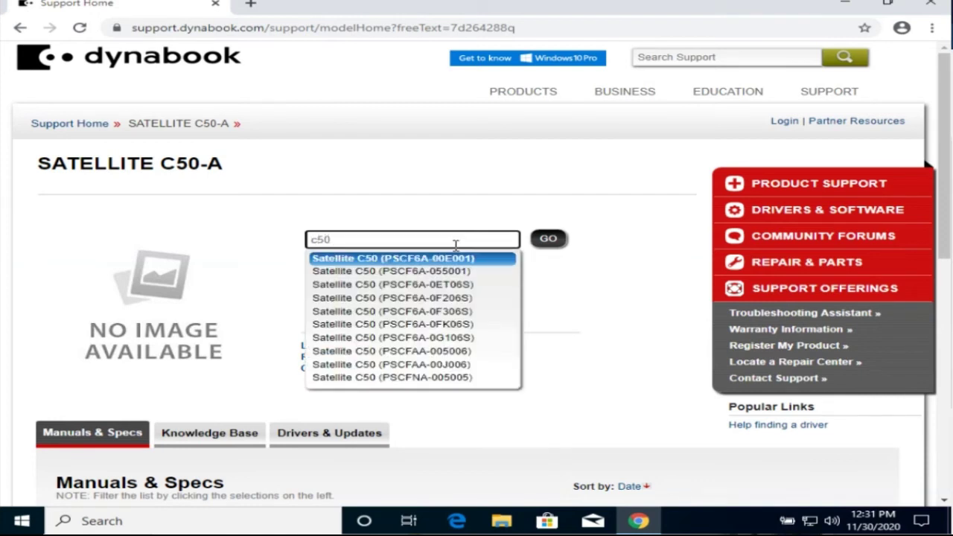
key("Down")
key("Down")
key("Down")
key("Down")
key("Down")
key("Down")
key("Down")
key("Down")
key("Down")
key("Down")
key("Down")
key("Down")
key("Down")
key("Down")
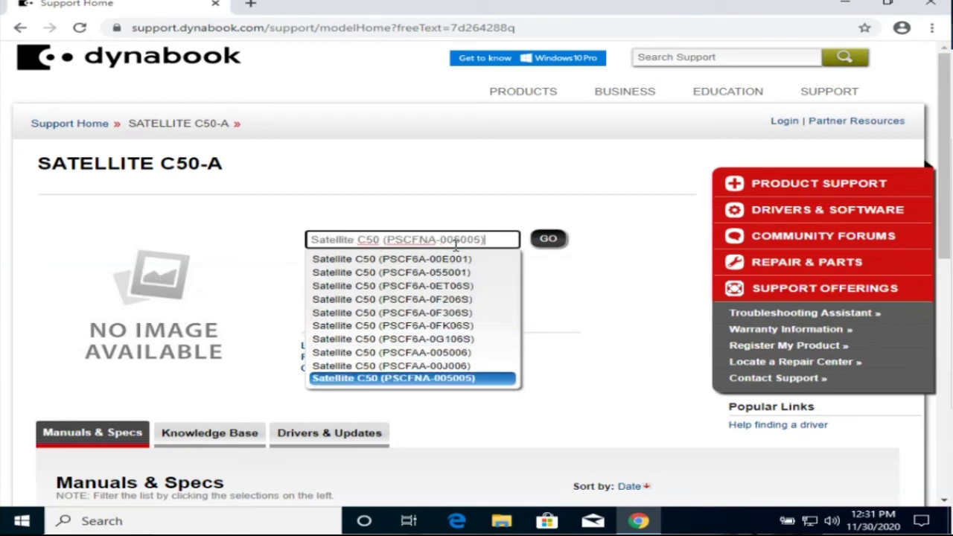
key("Return")
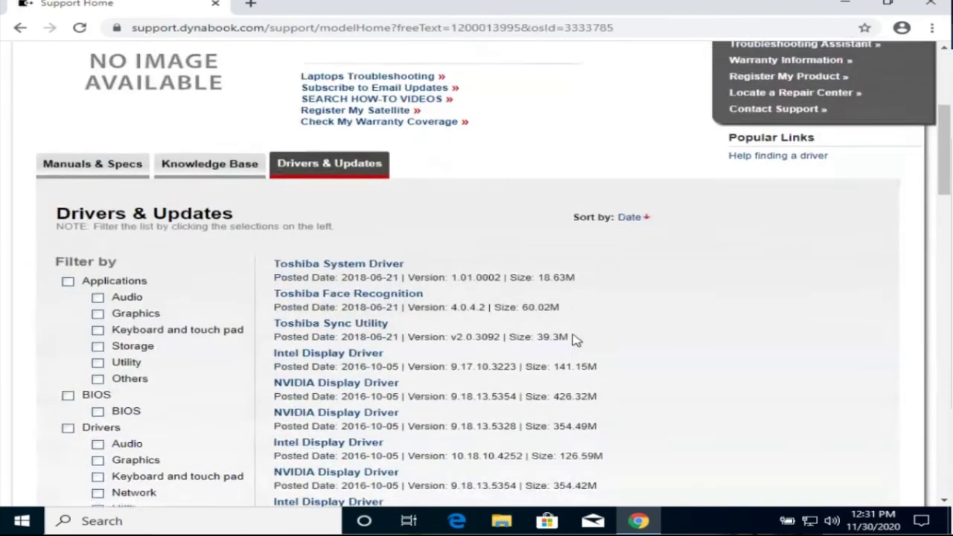
- Filter the driver list to Drivers > Audio, then close Chrome
scroll(447, 298, "down", 6)
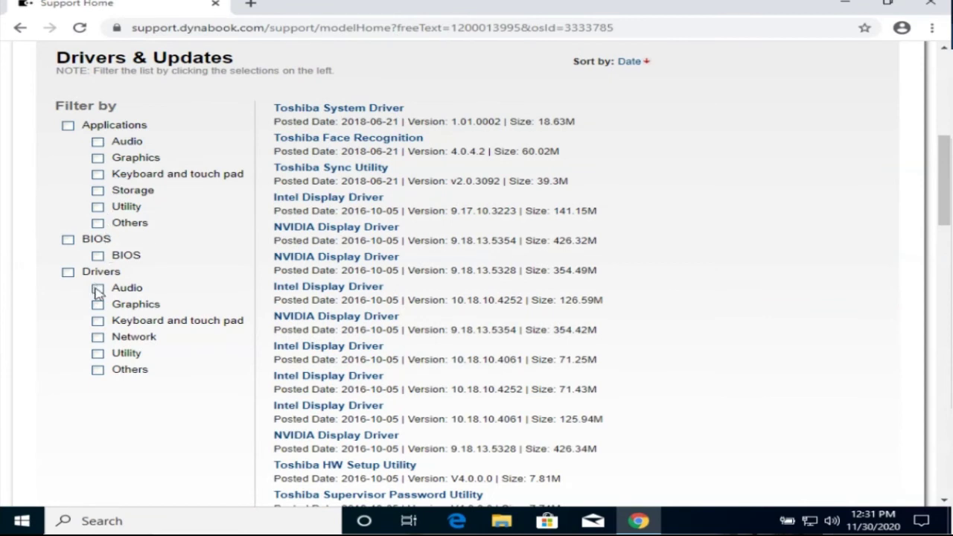
left_click(97, 255)
left_click(97, 288)
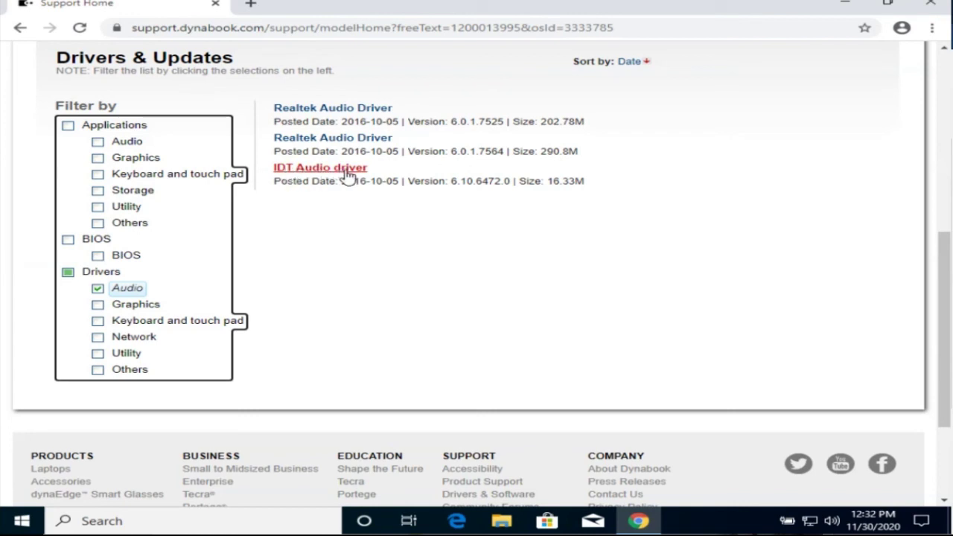
left_click(930, 4)
left_click(387, 133)
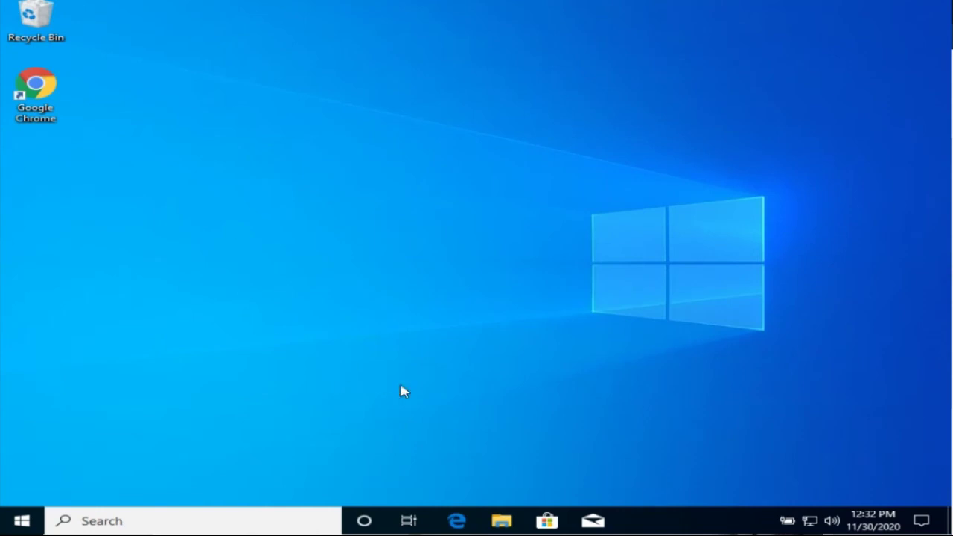